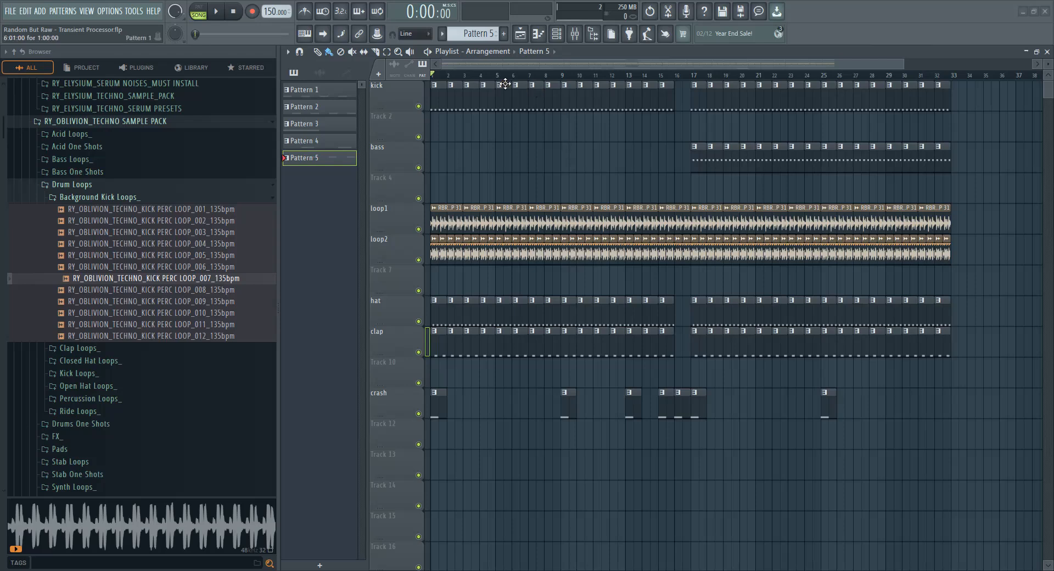
Inspect the kick's notes and the DIP Kick channel's volume envelope, and return to the playlist with the clips deselected.
left_click_drag(434, 75, 561, 99)
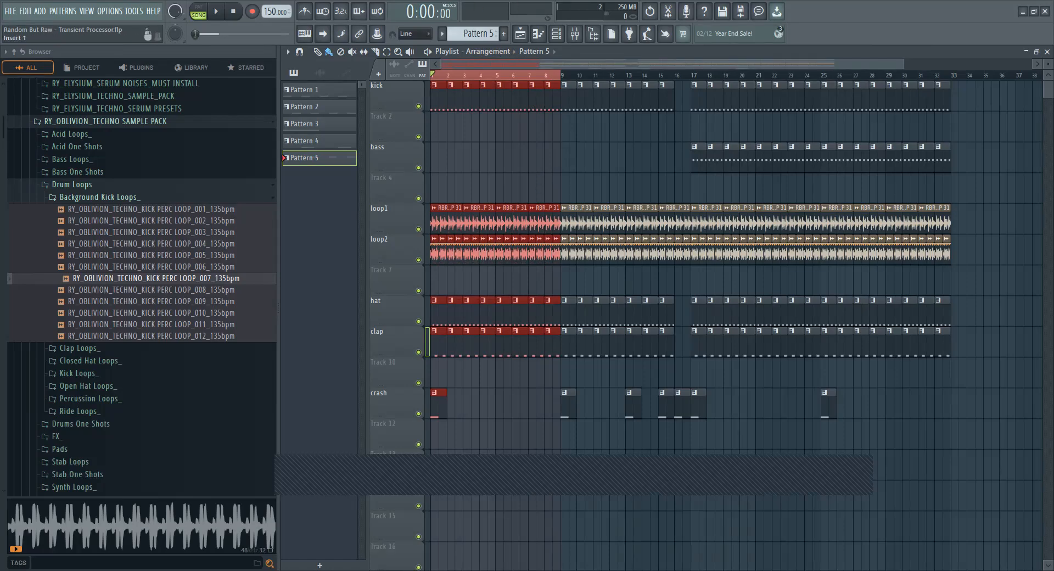
double_click(541, 96)
left_click(557, 35)
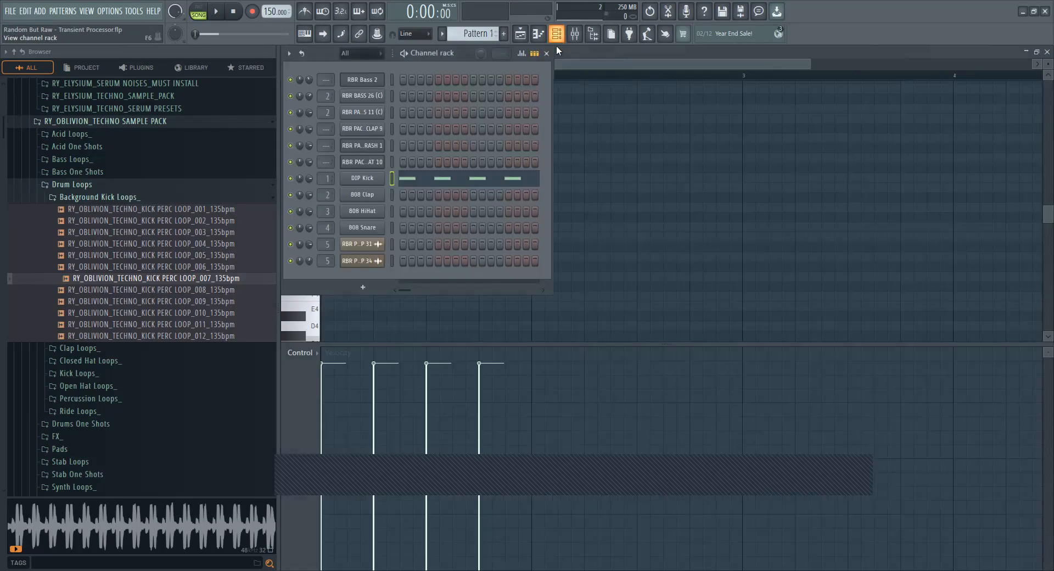
left_click(367, 177)
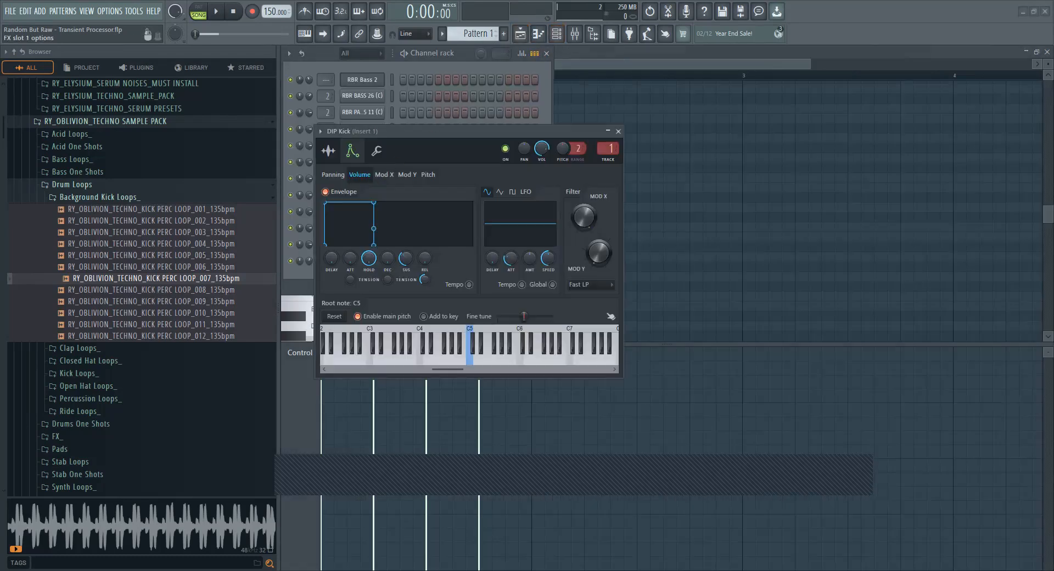
left_click(521, 34)
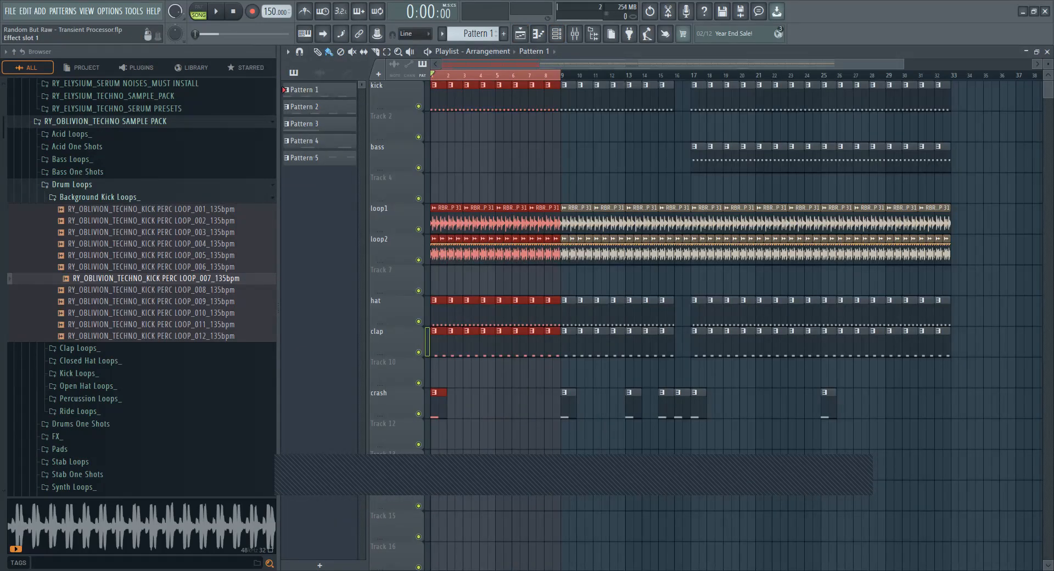
left_click(669, 141)
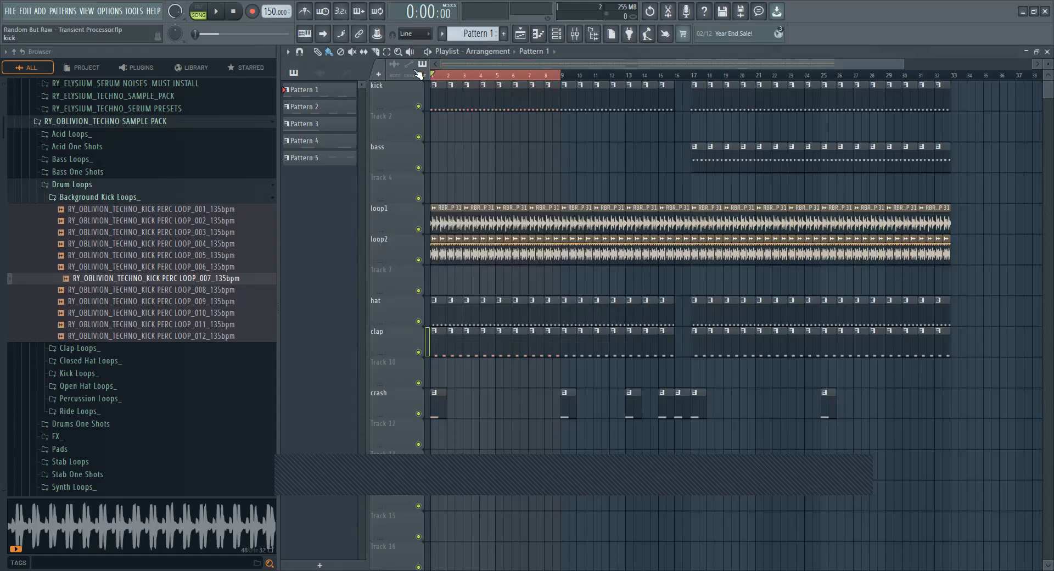
Select bars 1 to 8 of the arrangement and listen to that section.
left_click_drag(433, 76, 562, 83)
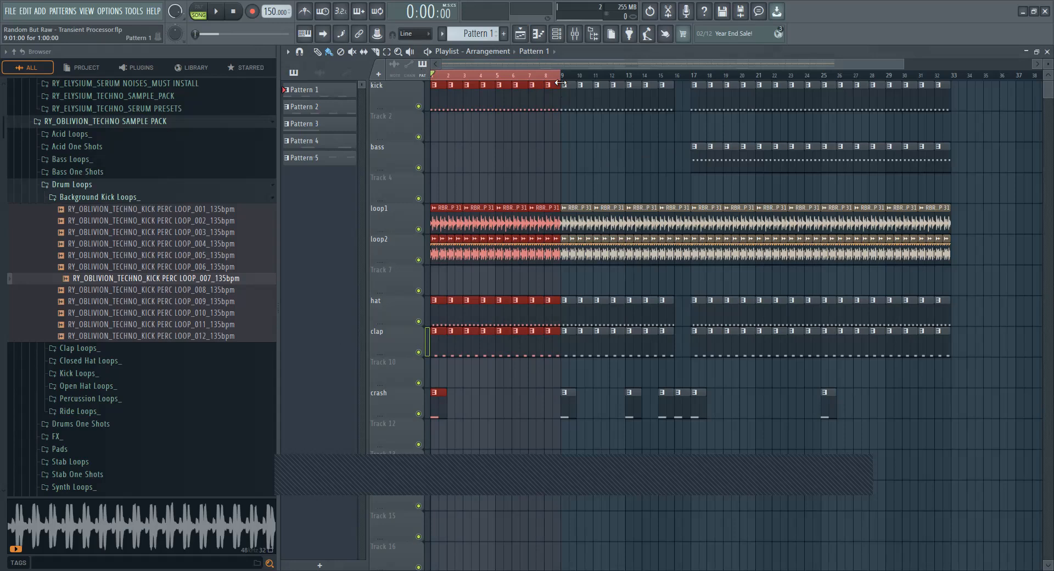
key("space")
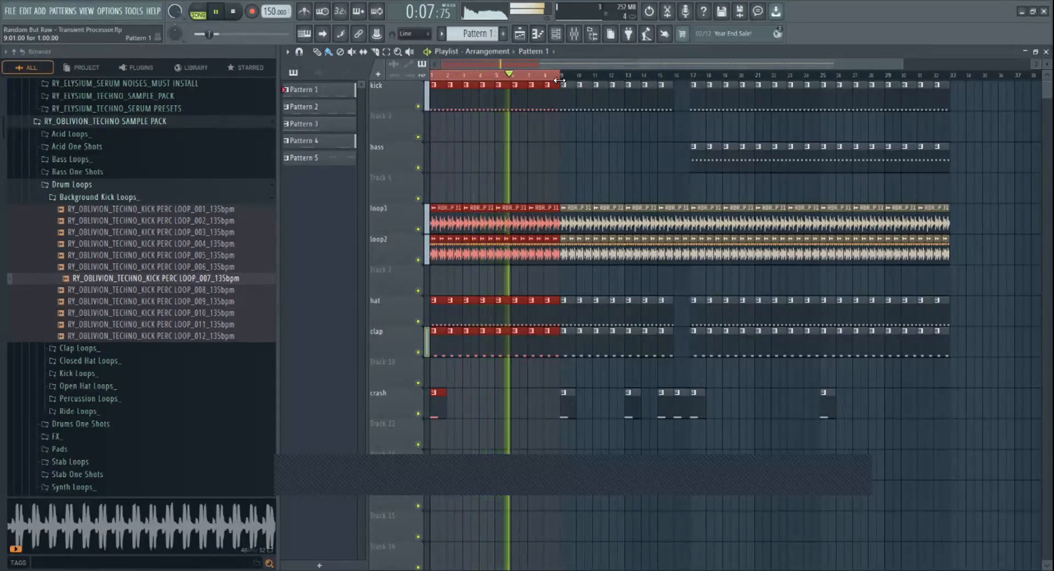
key("space")
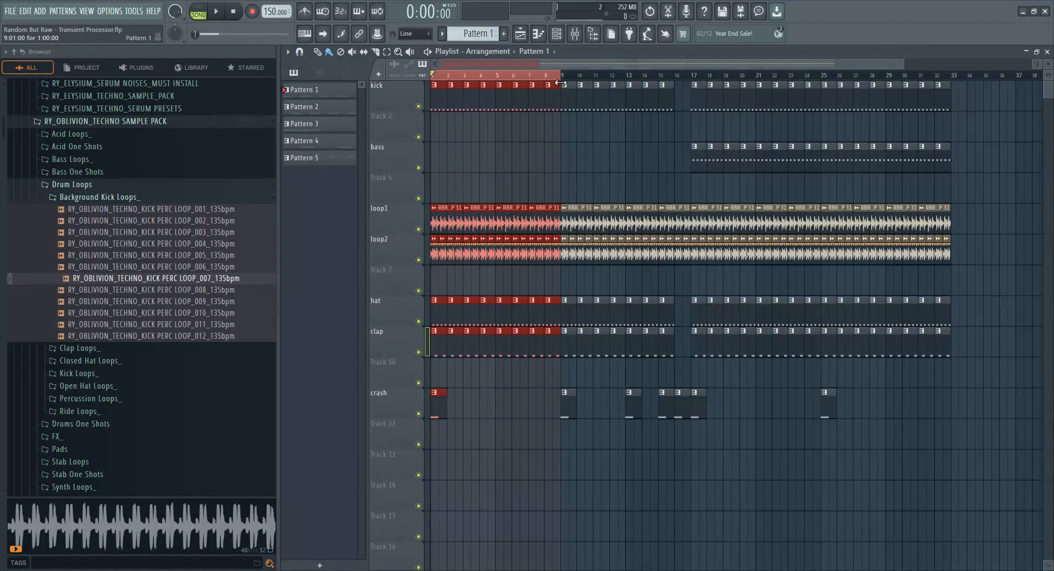
Set the playlist time selection to bar 5 only and audition that loop.
left_click(498, 78)
mouse_move(501, 83)
left_mouse_down()
mouse_move(527, 85)
mouse_move(517, 88)
left_mouse_up()
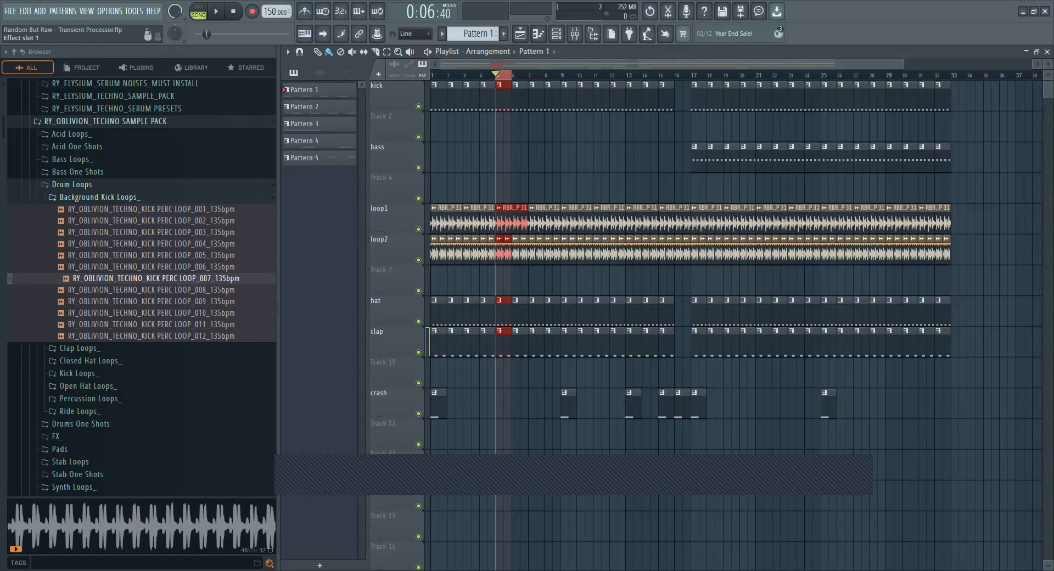
key("space")
key("space")
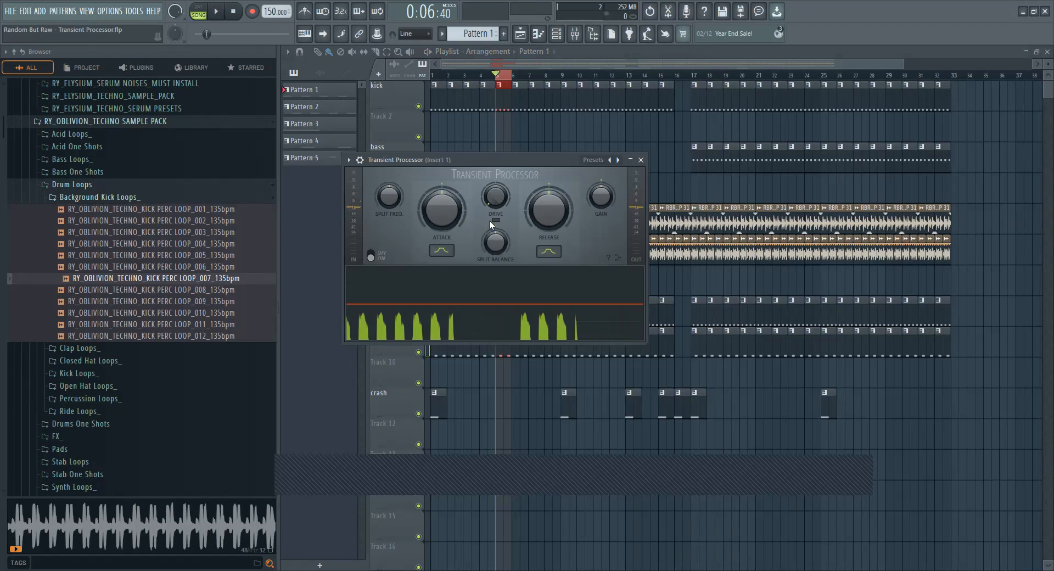
Lower the release on the kick's Transient Processor, then sweep the attack during loop playback and set it to 24%.
mouse_move(549, 211)
left_mouse_down()
mouse_move(549, 181)
mouse_move(555, 210)
mouse_move(554, 186)
mouse_move(539, 206)
left_mouse_up()
mouse_move(441, 208)
left_mouse_down()
mouse_move(441, 186)
mouse_move(449, 207)
left_mouse_up()
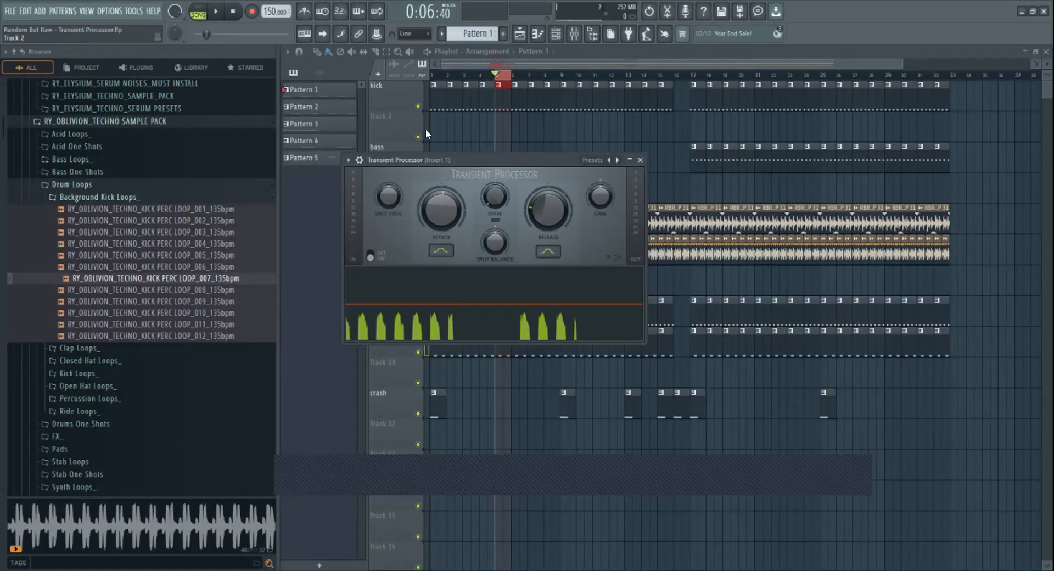
key("space")
left_click_drag(456, 198, 455, 313)
left_click_drag(451, 209, 452, 156)
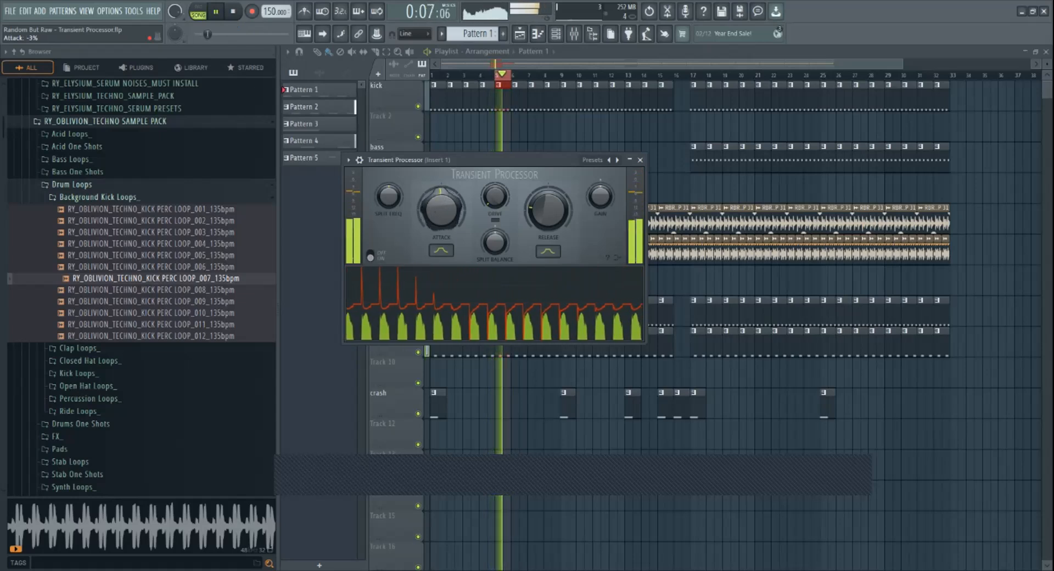
left_click_drag(450, 204, 451, 193)
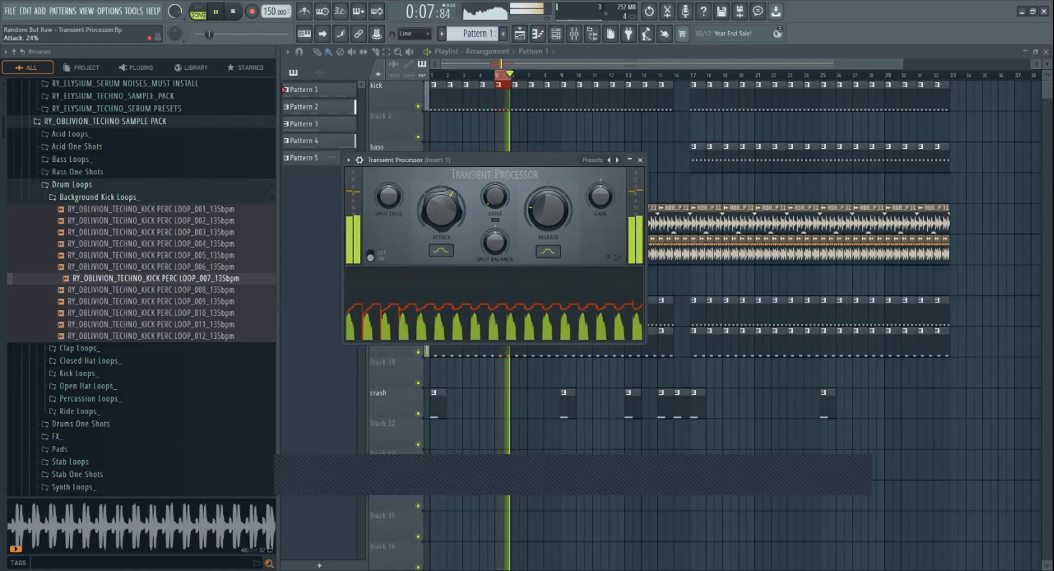
Bring the Transient Processor release back to about -3% and audition the kick with the raised attack.
left_click_drag(531, 213, 531, 200)
key("space")
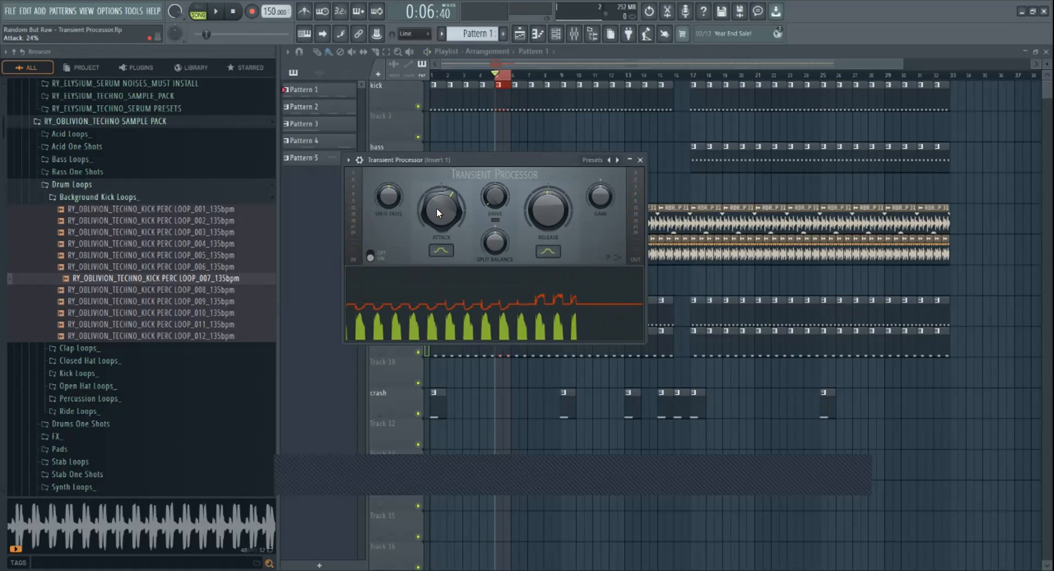
key("space")
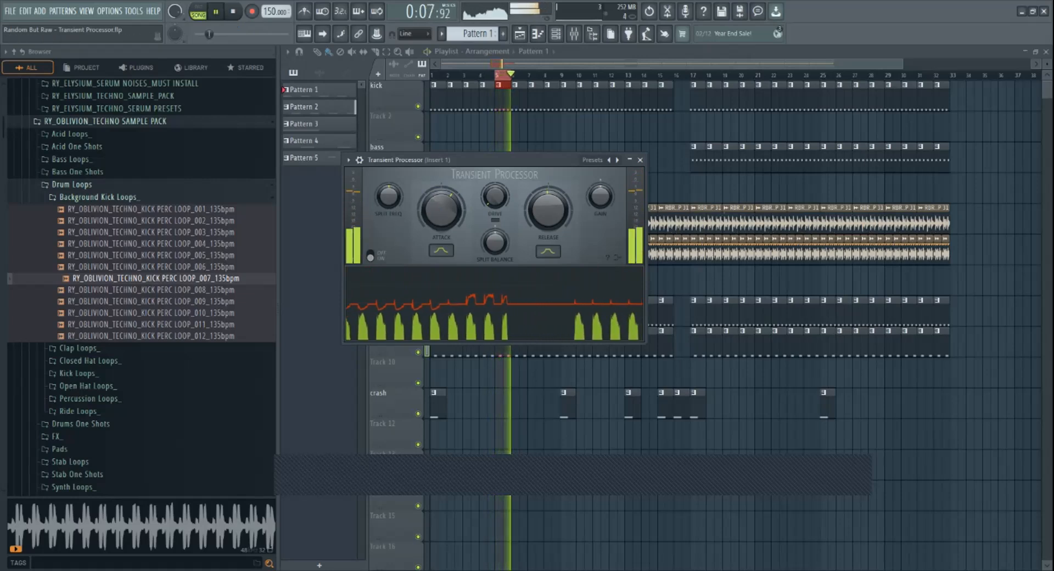
mouse_move(451, 218)
left_mouse_down()
mouse_move(450, 208)
mouse_move(449, 217)
left_mouse_up()
key("space")
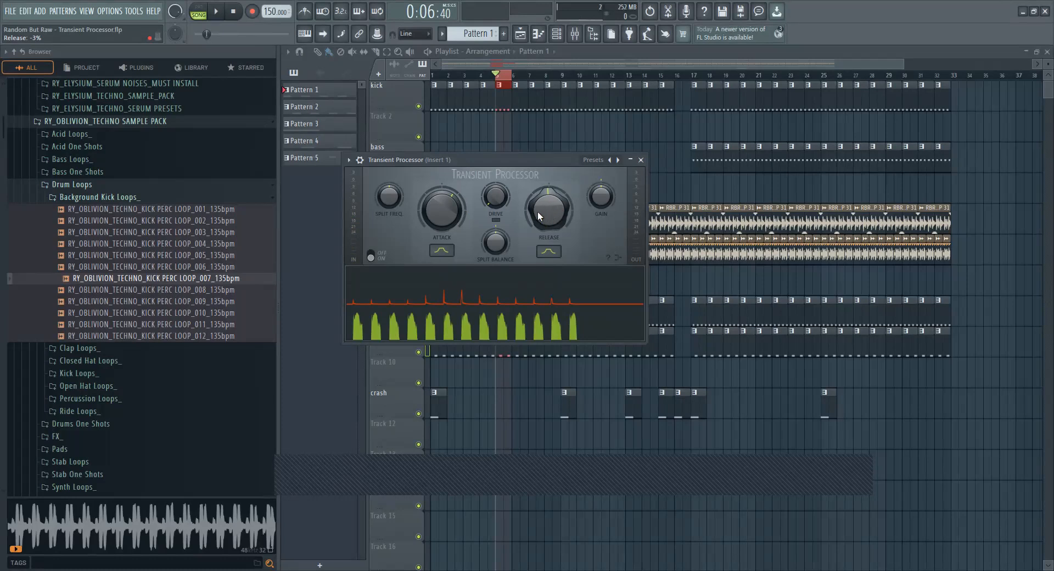
Sweep the Transient Processor release from high down to about -56% during loop playback, and fine-tune it.
left_click_drag(523, 201, 523, 159)
left_click(217, 14)
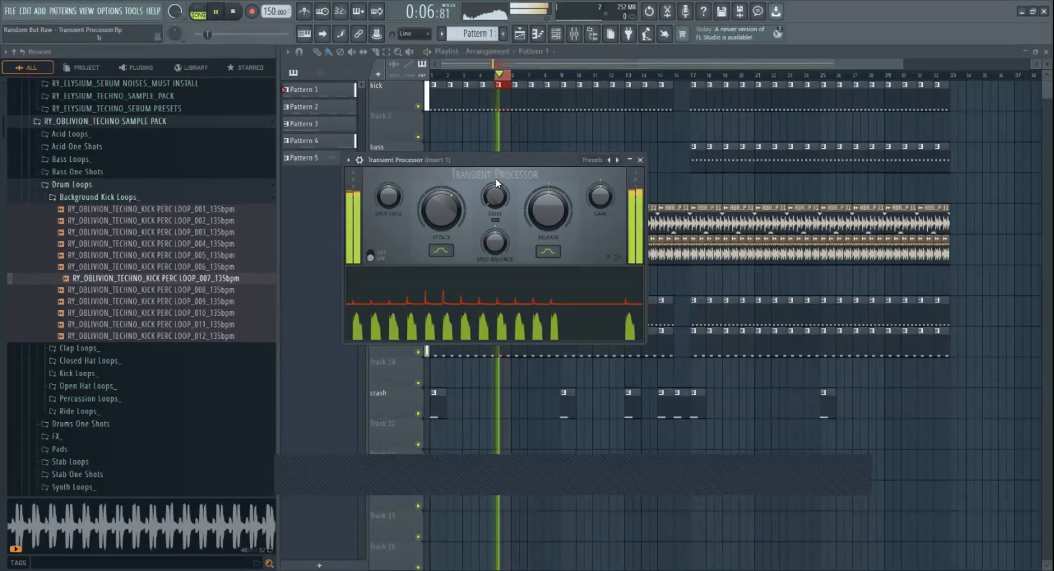
left_click_drag(548, 209, 533, 287)
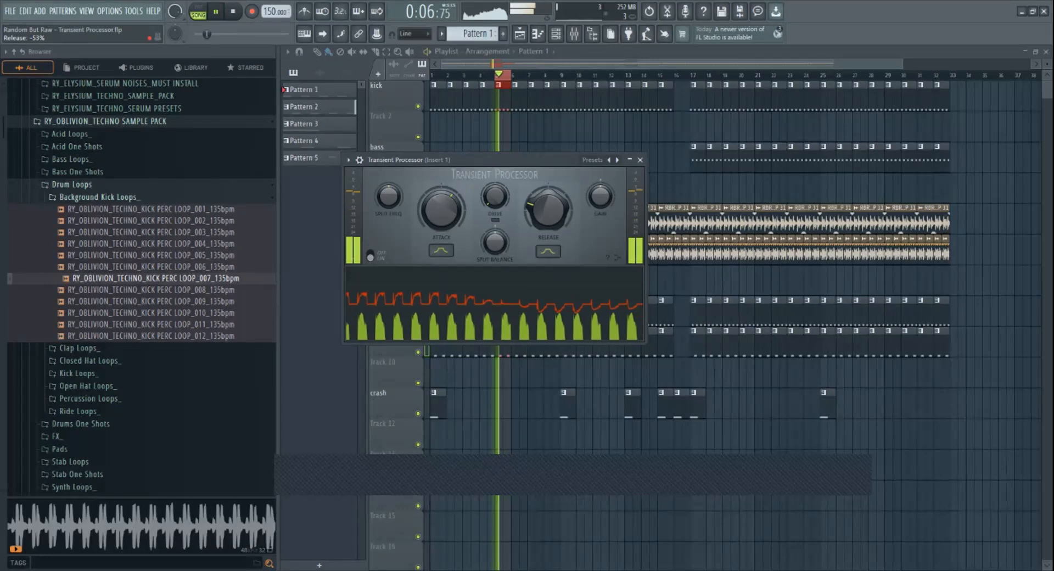
mouse_move(536, 212)
left_mouse_down()
mouse_move(548, 189)
mouse_move(548, 217)
left_mouse_up()
key("space")
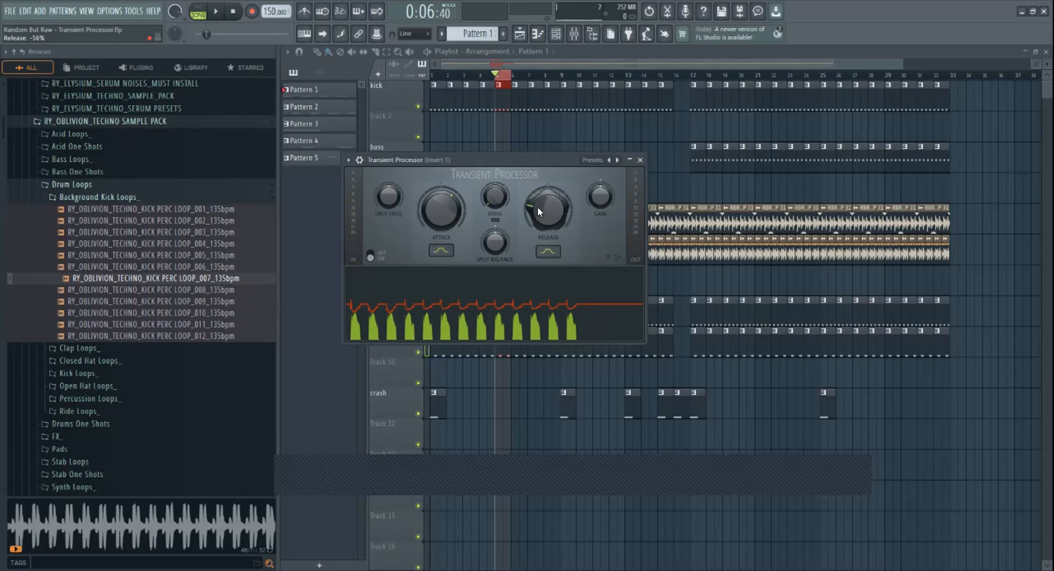
left_click_drag(547, 210, 547, 203)
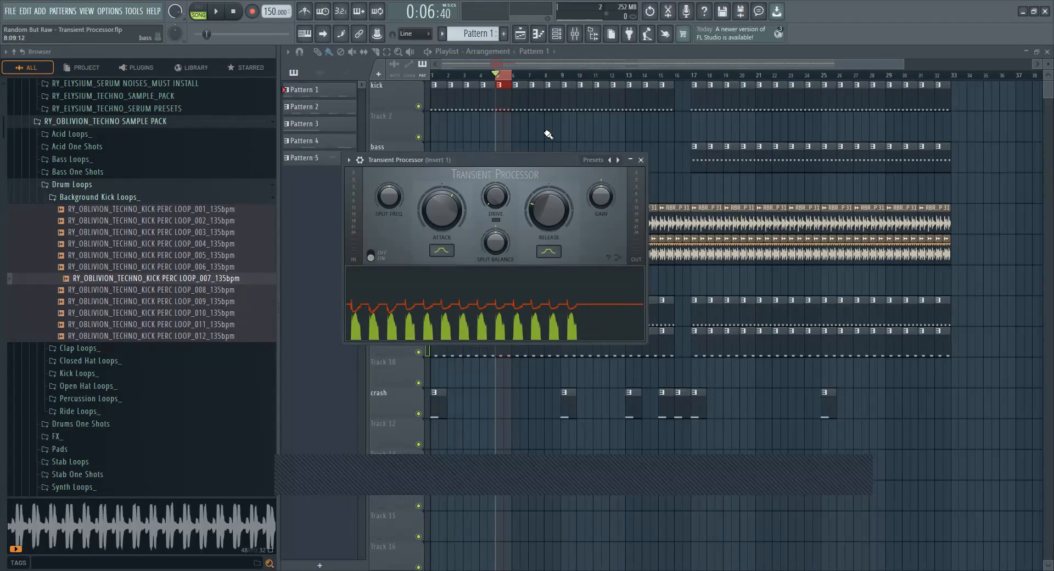
Lengthen the four C5 kick notes in Pattern 1 to one full beat each and play the pattern.
double_click(507, 108)
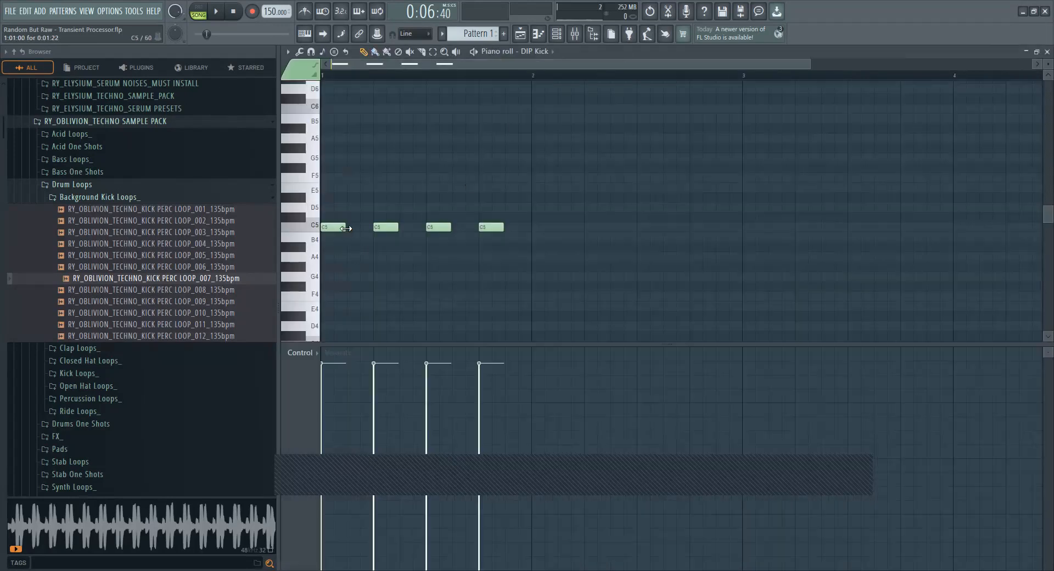
left_click_drag(395, 226, 528, 225)
key("space")
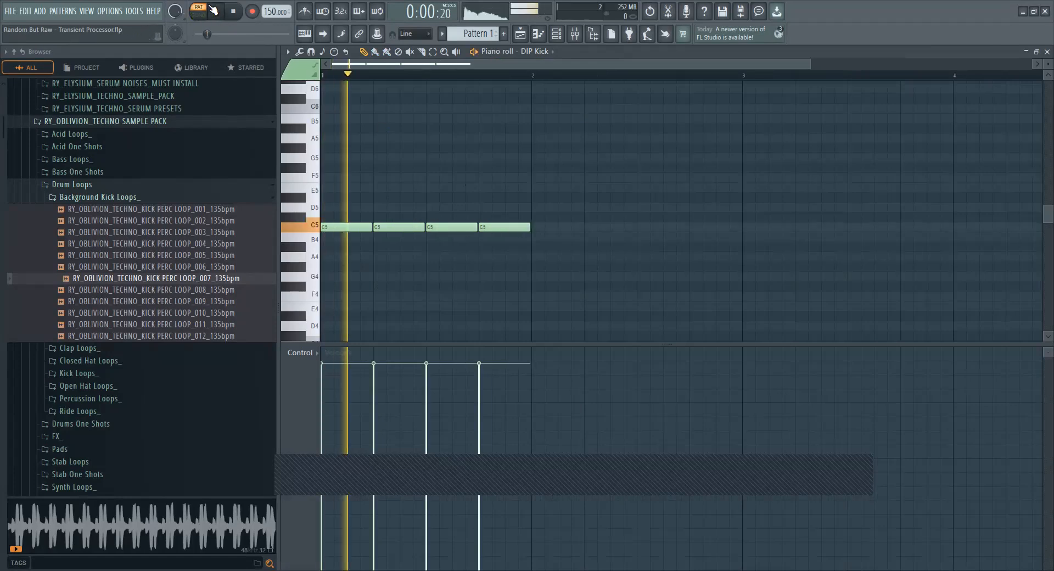
Reopen the kick's Transient Processor, try a release of -34%, and turn the release further down during song playback.
left_click(557, 33)
left_click(362, 178)
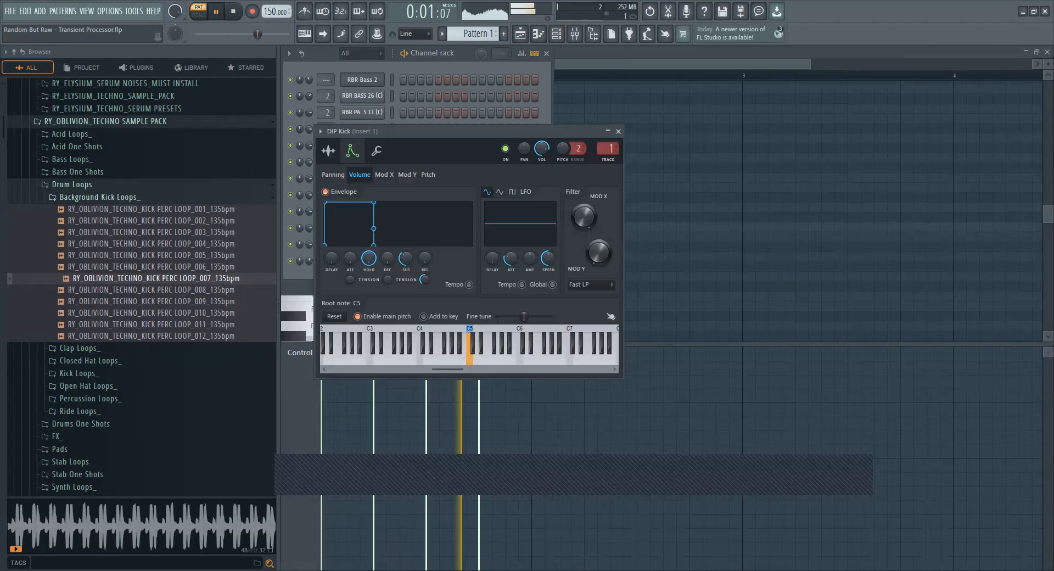
left_click(614, 215)
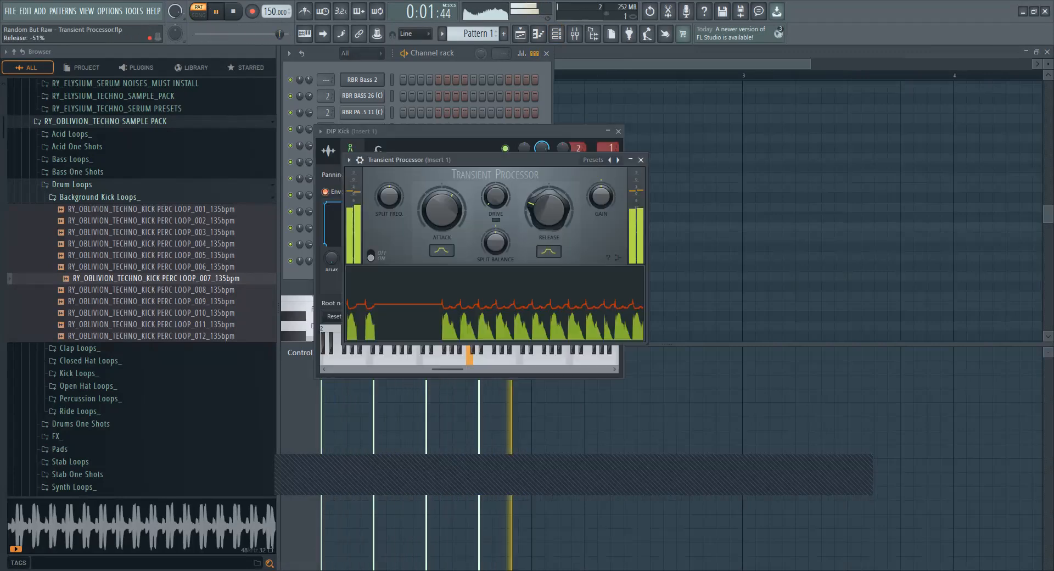
mouse_move(542, 225)
left_mouse_down()
mouse_move(543, 215)
mouse_move(542, 236)
left_mouse_up()
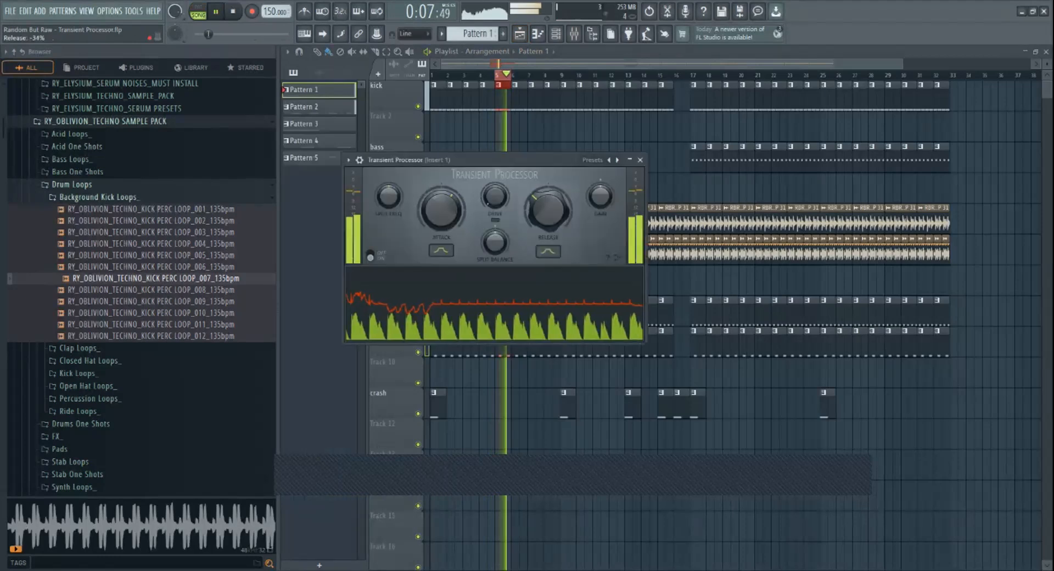
mouse_move(549, 210)
left_mouse_down()
mouse_move(549, 157)
mouse_move(549, 205)
left_mouse_up()
key("space")
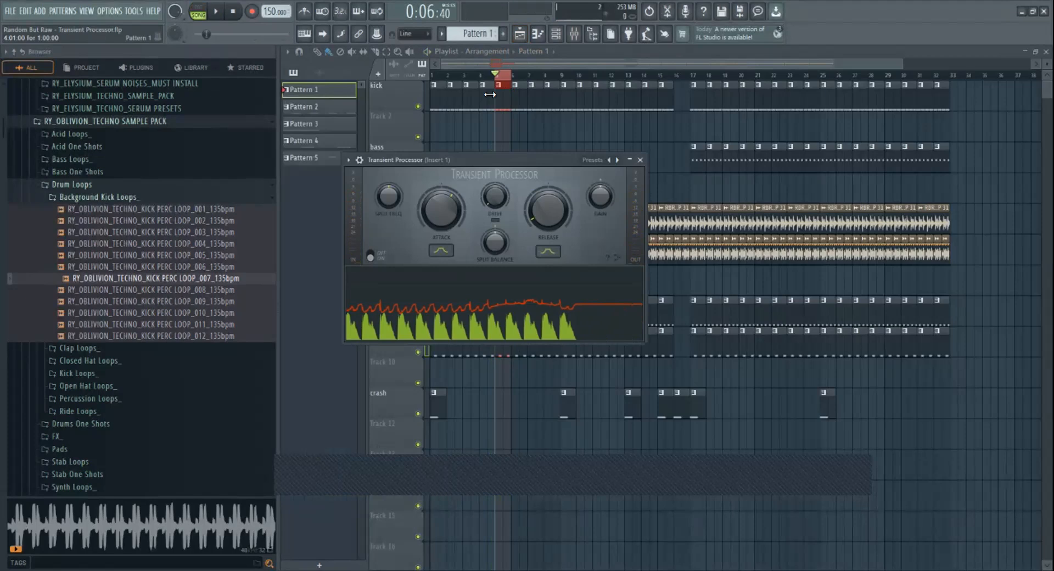
Try to shorten all four kick notes together during playback, then return to the playlist and stop.
key("space")
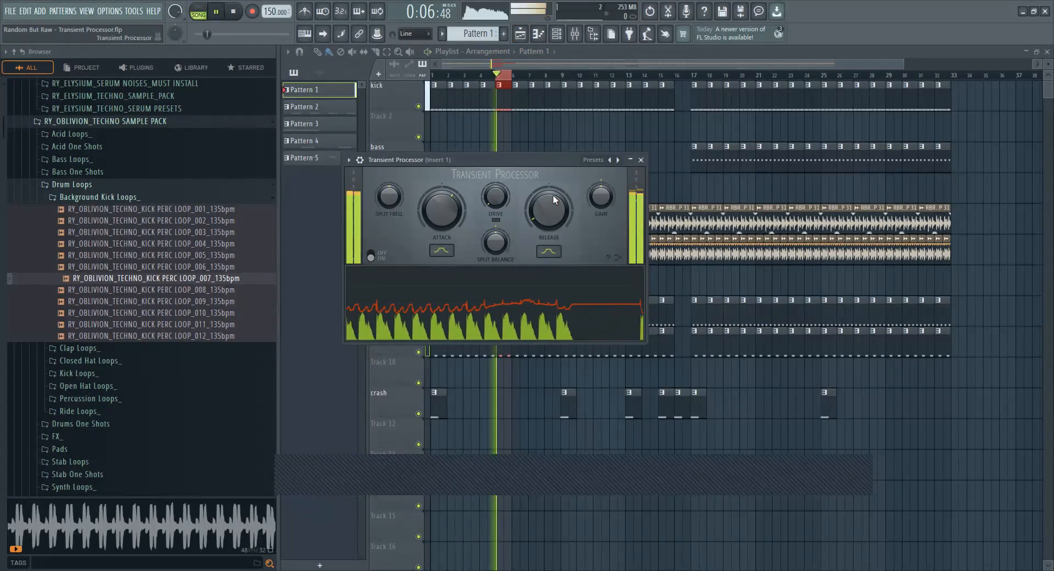
double_click(508, 96)
left_click_drag(549, 154, 319, 257)
left_click_drag(371, 226, 359, 226)
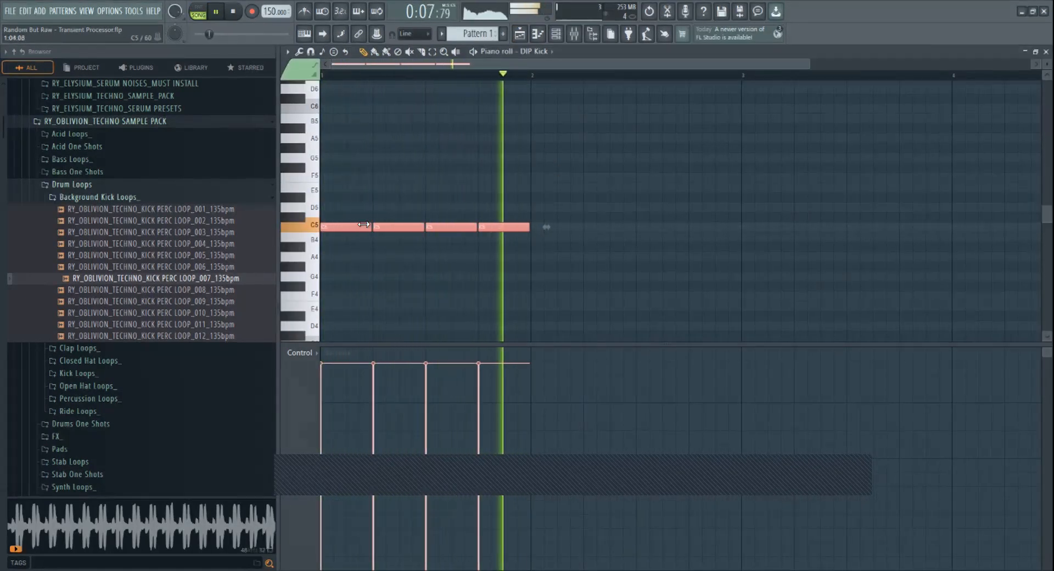
left_click(519, 34)
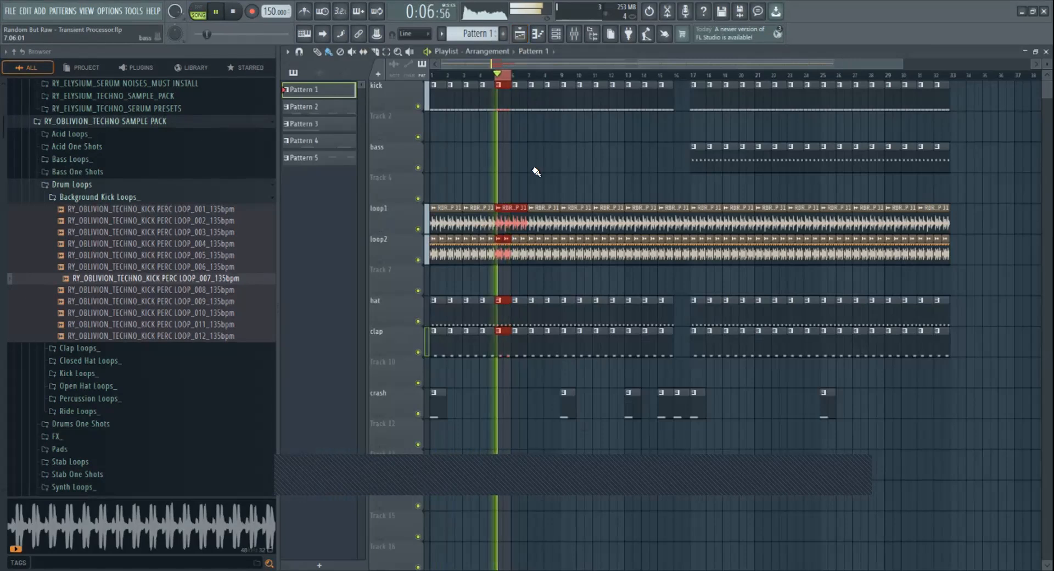
key("space")
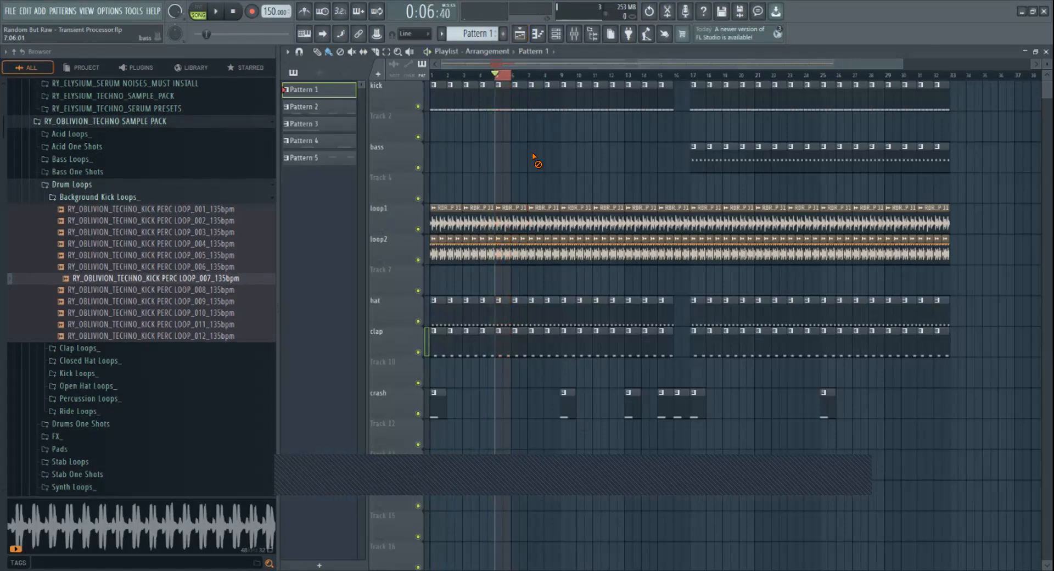
Solo the loop1 track, add loop2 to the audible tracks, listen to both, and re-enable all tracks.
double_click(510, 227)
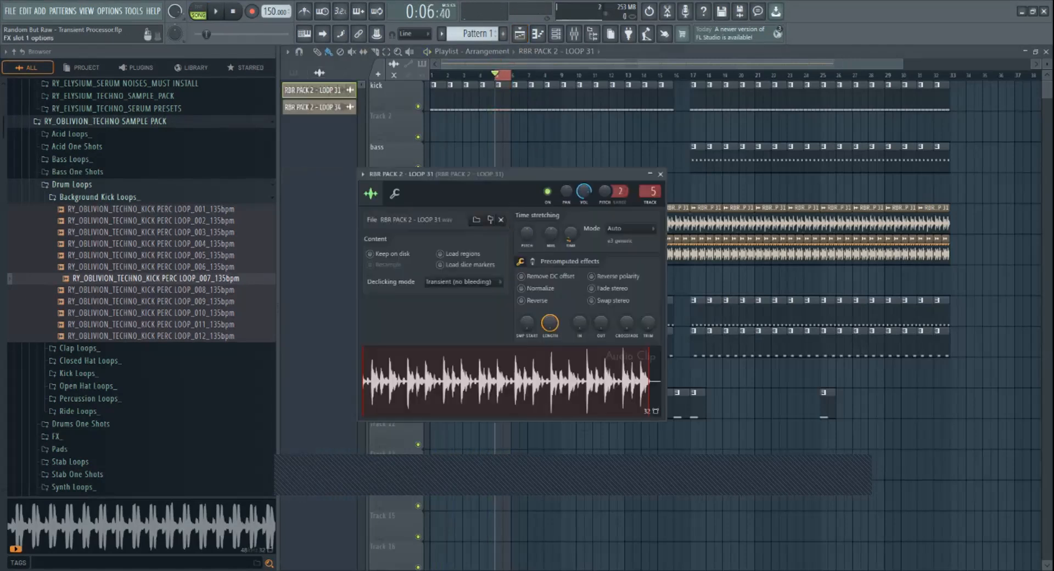
key("Escape")
right_click(419, 230)
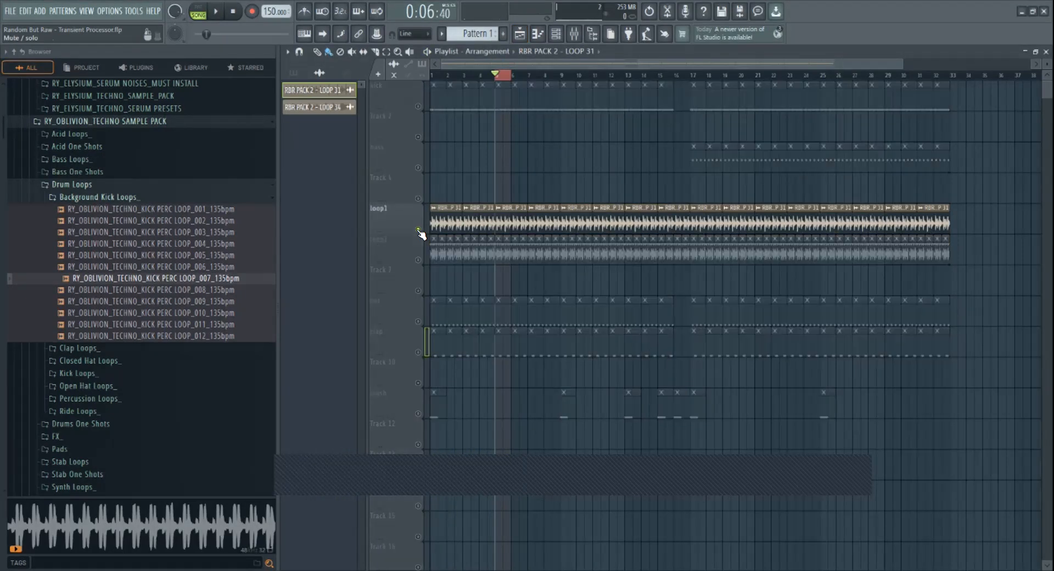
key("space")
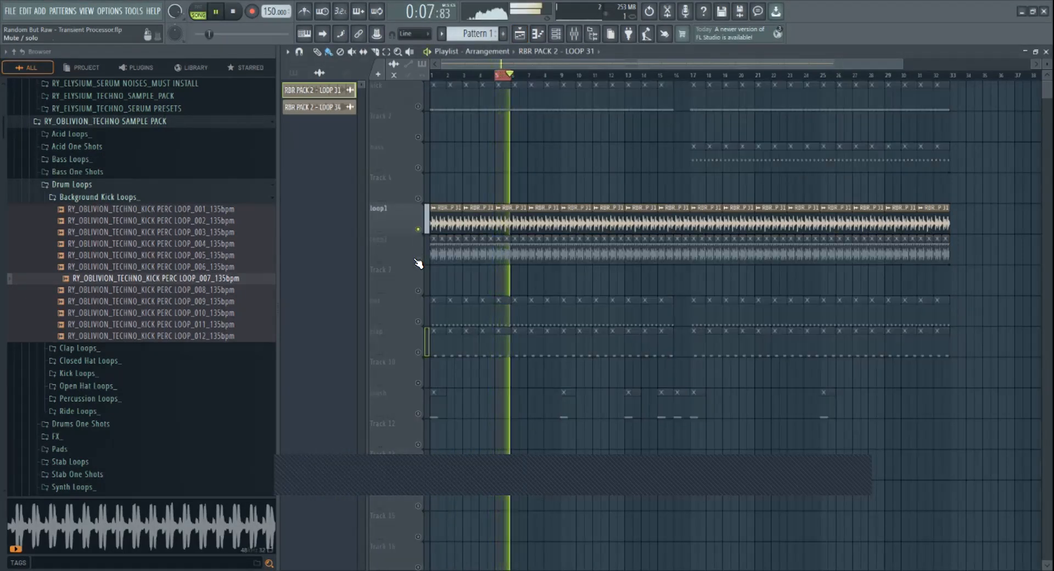
left_click(419, 260)
key("space")
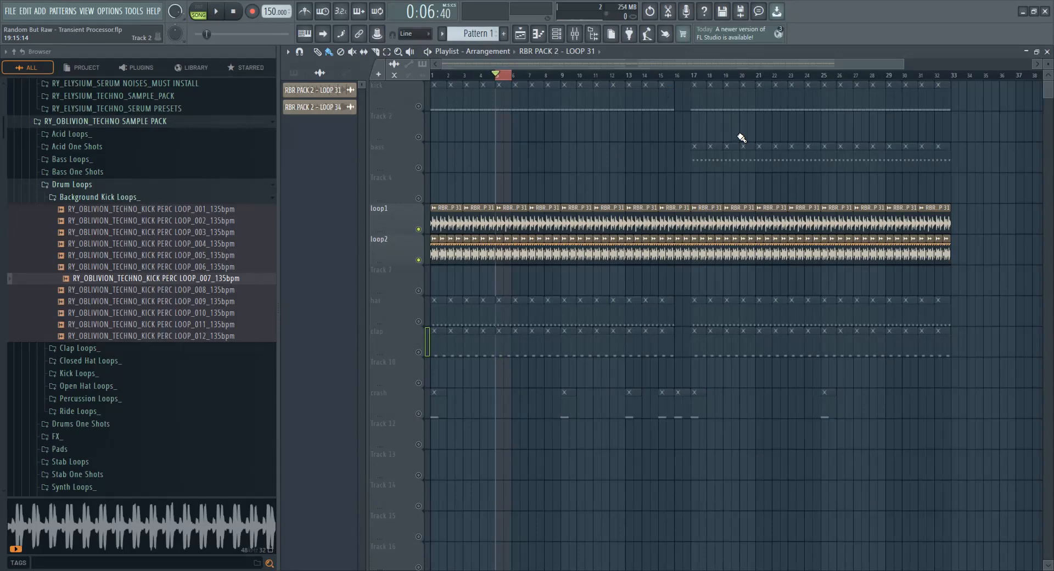
left_click(419, 106)
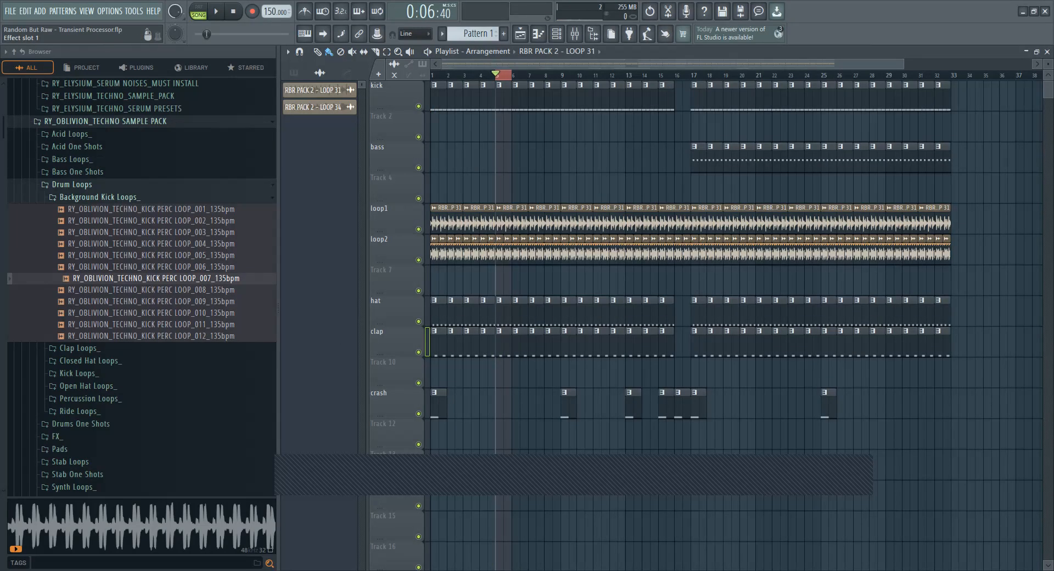
Compare release settings of -100% and 100% in the RBR PACK 2 - LOOP 31 Transient Processor, reduce the release again and stop playback.
key("space")
scroll(562, 206, "down", 10)
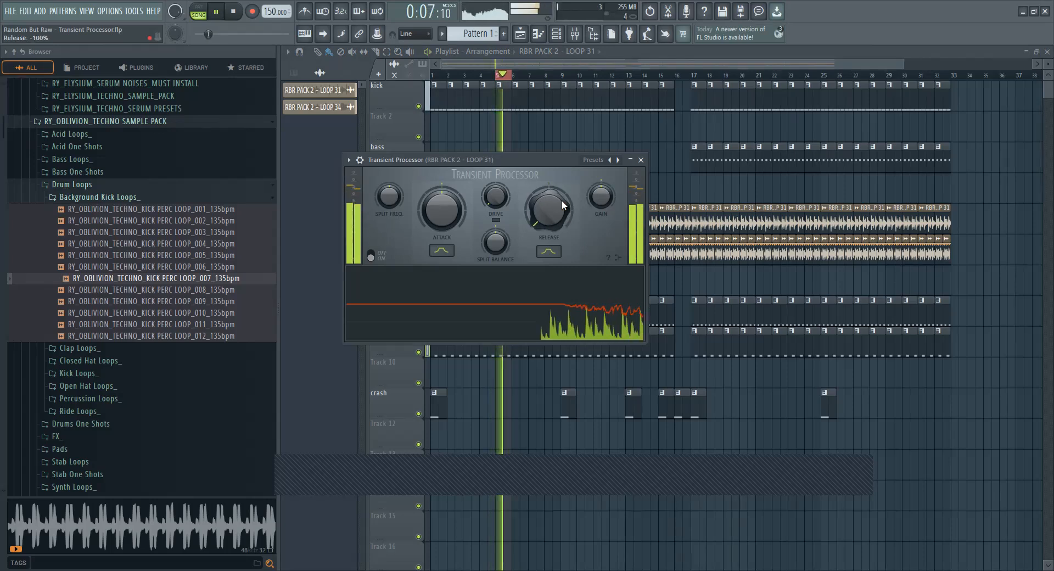
key("space")
scroll(556, 205, "up", 15)
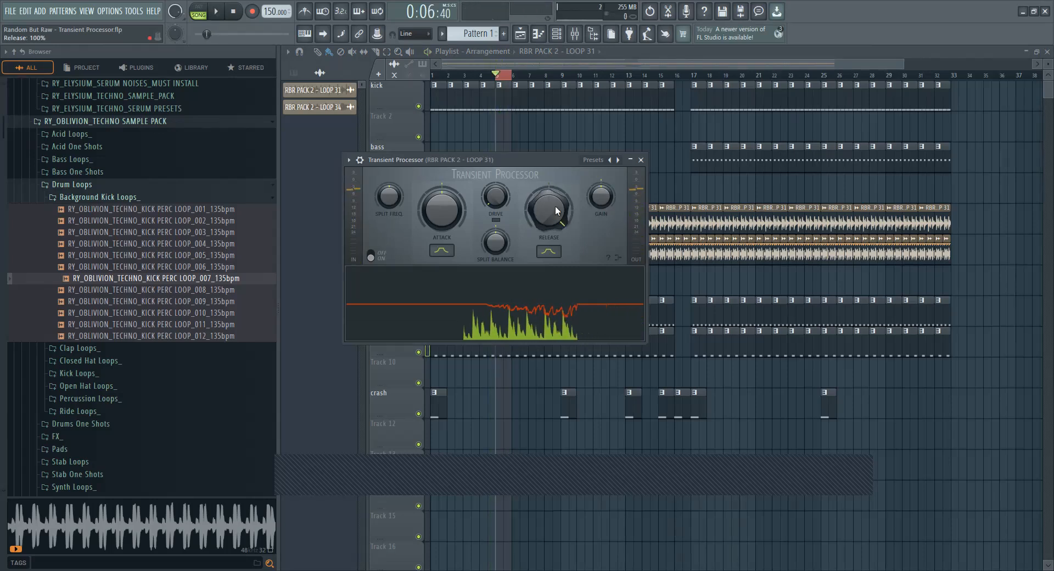
key("space")
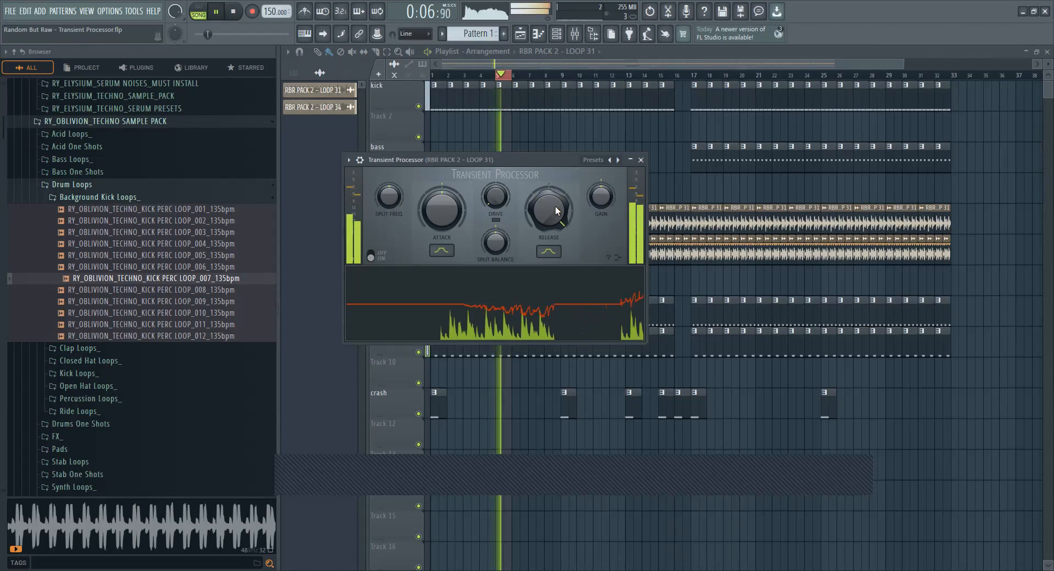
left_click_drag(554, 204, 555, 274)
right_click(578, 140)
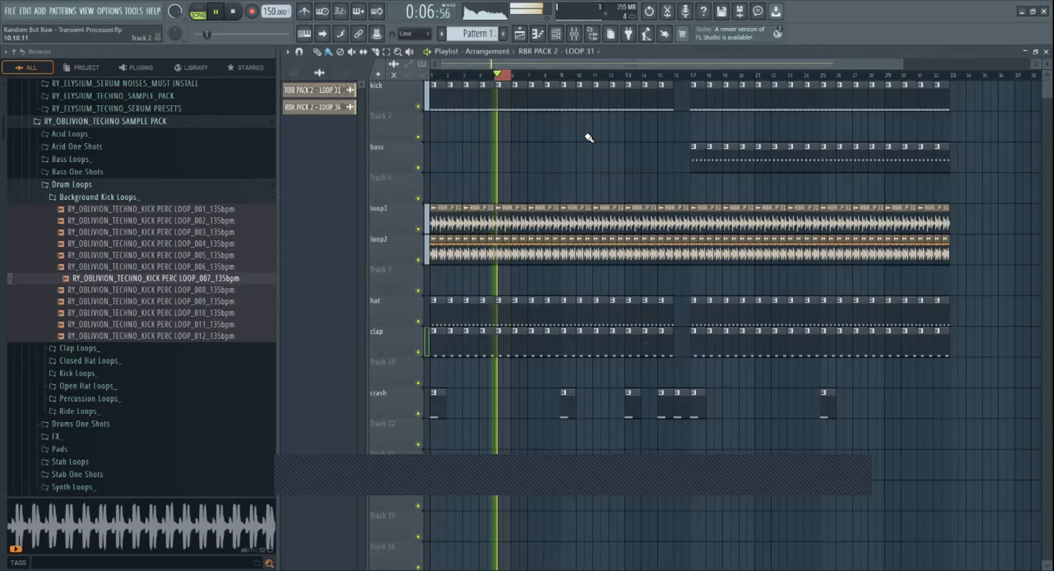
key("space")
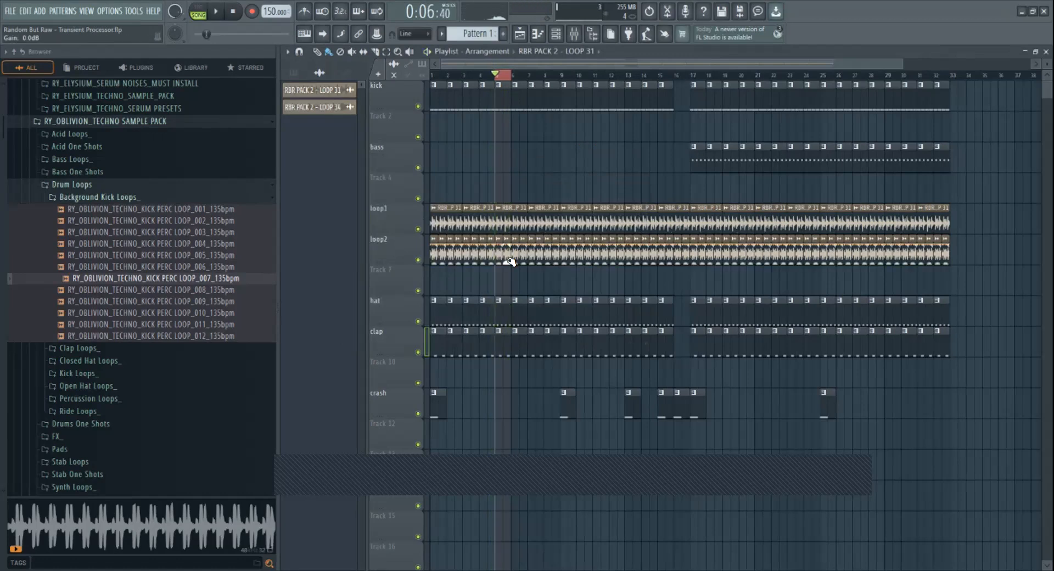
Place RY_OBLIVION_TECHNO_KICK PERC LOOP_007_135bpm on Track 7 from bar 1, stretch it to 4 bars and repeat it through bar 32.
left_click(206, 278)
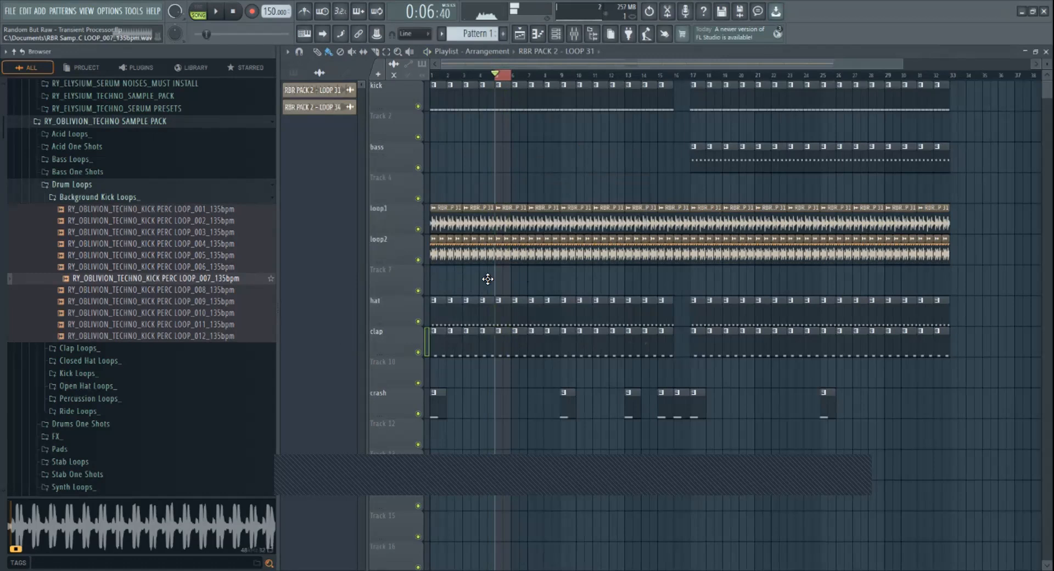
left_click_drag(488, 279, 484, 279)
right_click(572, 232)
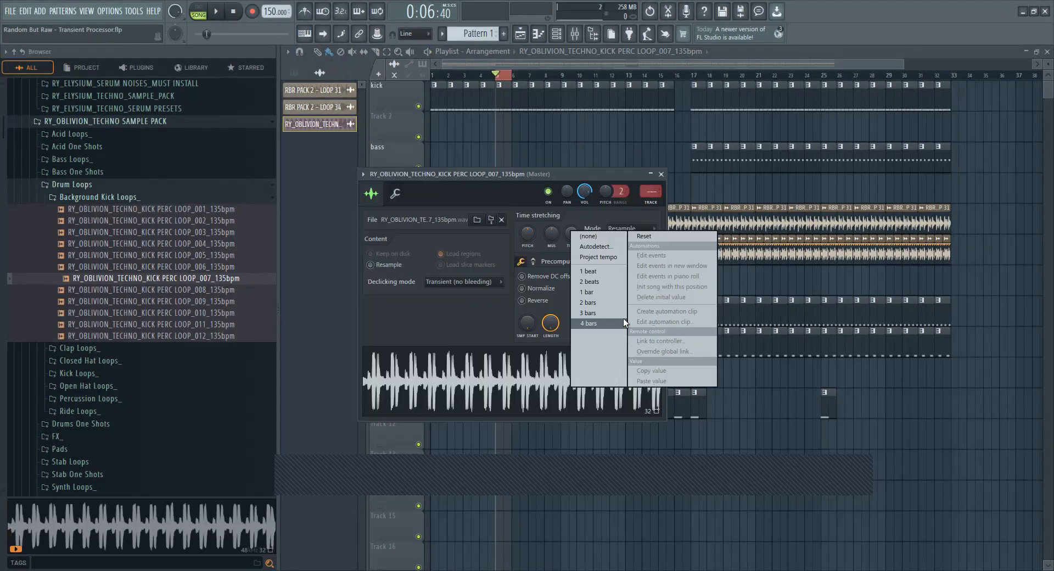
left_click(624, 323)
left_click_drag(501, 284, 952, 284)
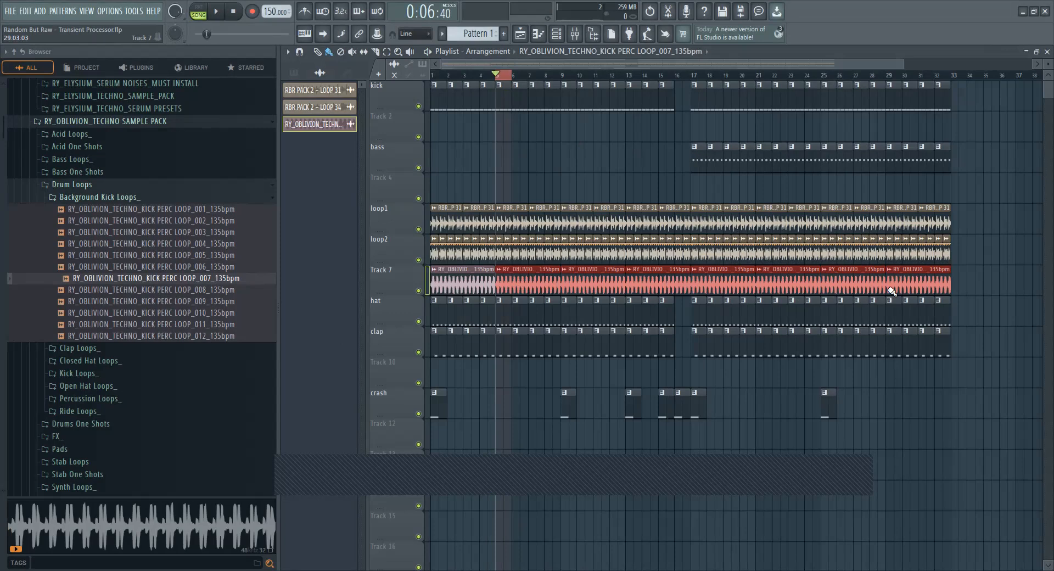
Route the new kick perc loop to mixer track 5 and lower its channel volume to 56%.
double_click(619, 269)
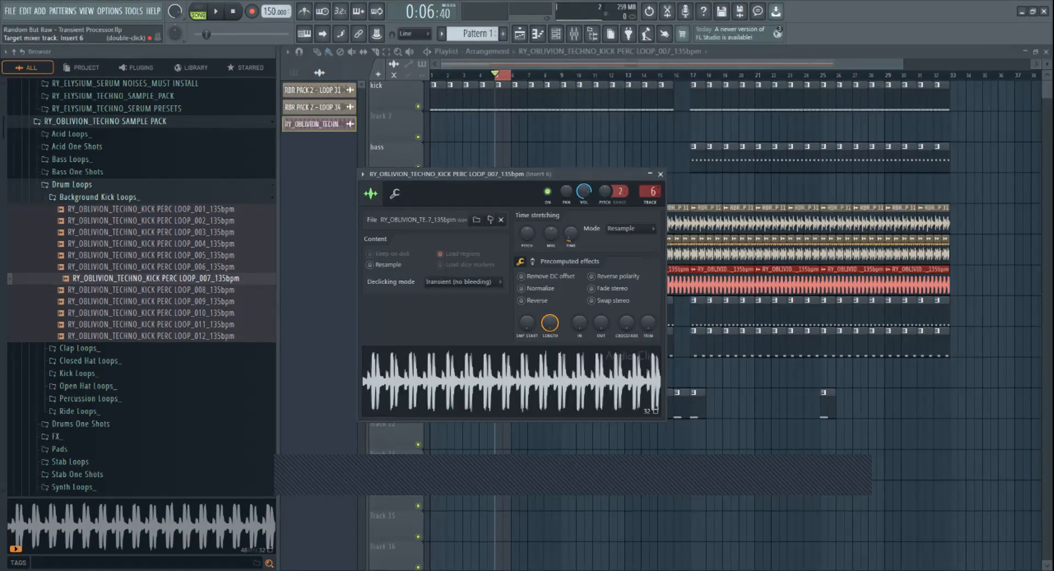
scroll(652, 191, "down", 1)
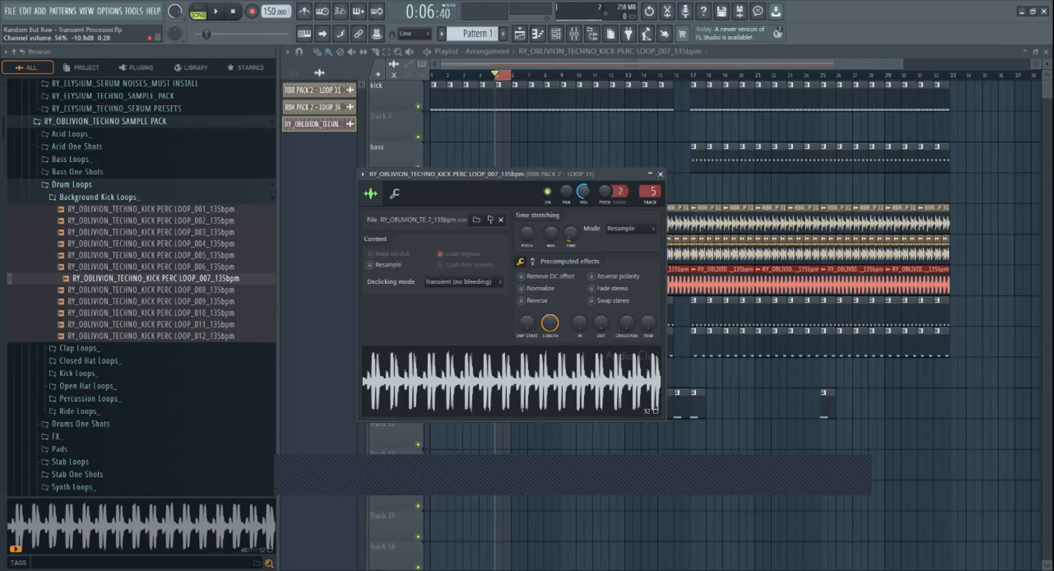
key("Escape")
Play the song with the added loop and try a Transient Processor release of -60% on the loops.
key("space")
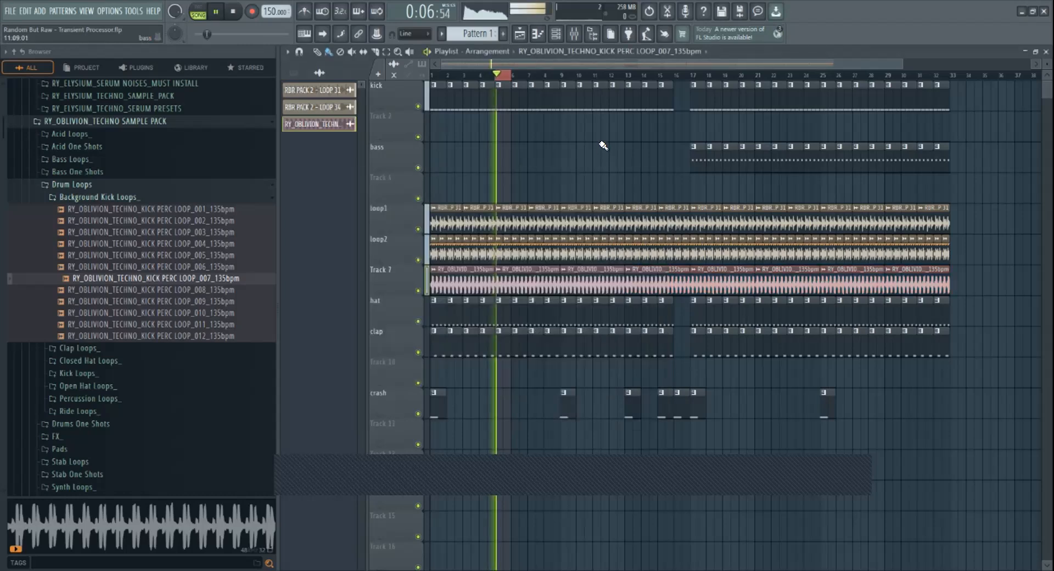
left_click_drag(544, 212, 544, 245)
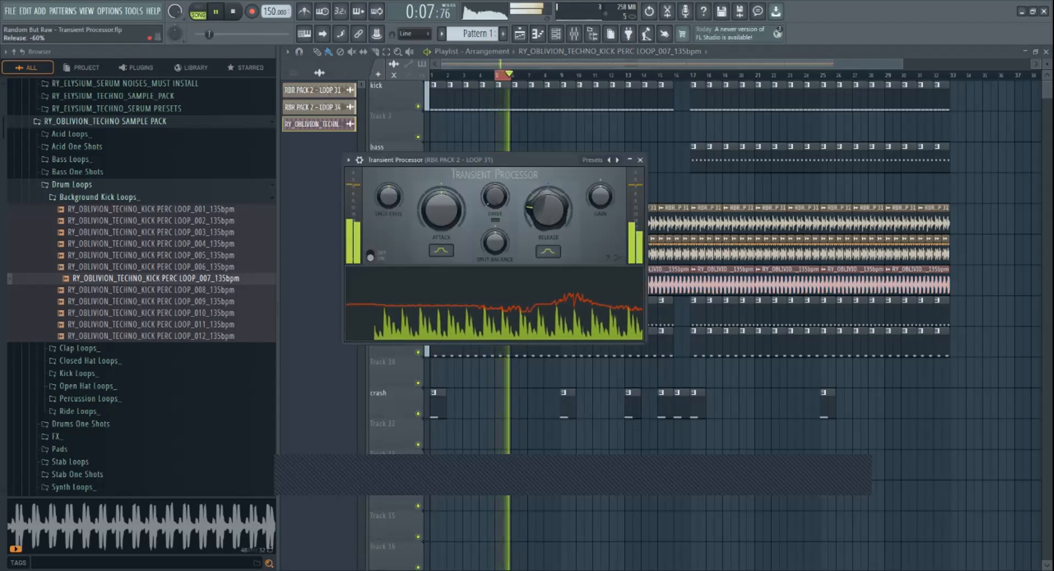
left_click(640, 160)
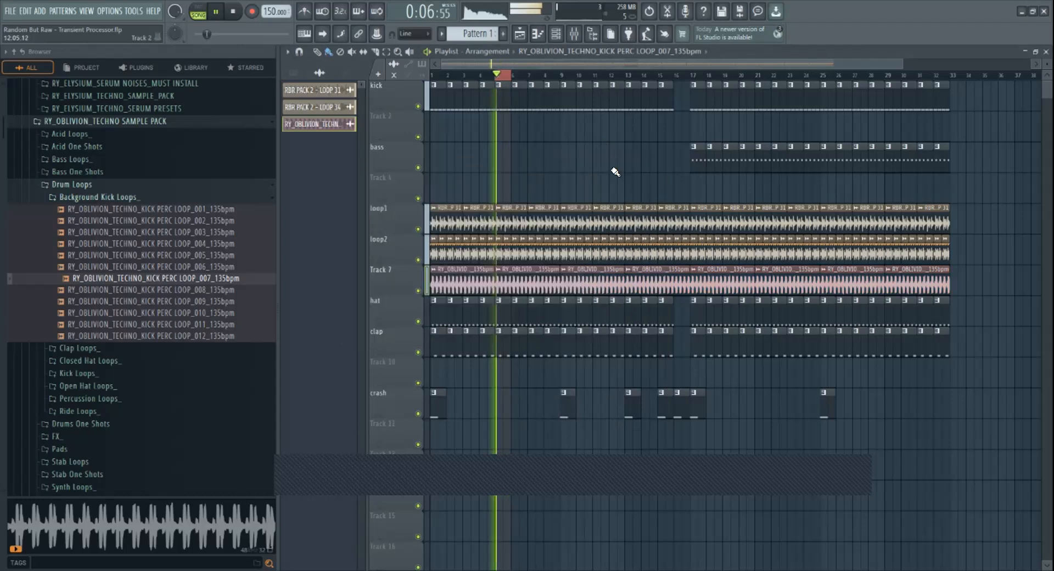
Fine-tune the kick perc loop's channel volume, set the loops' Transient Processor release to -45% and stop playback.
double_click(608, 276)
left_click_drag(583, 192, 583, 190)
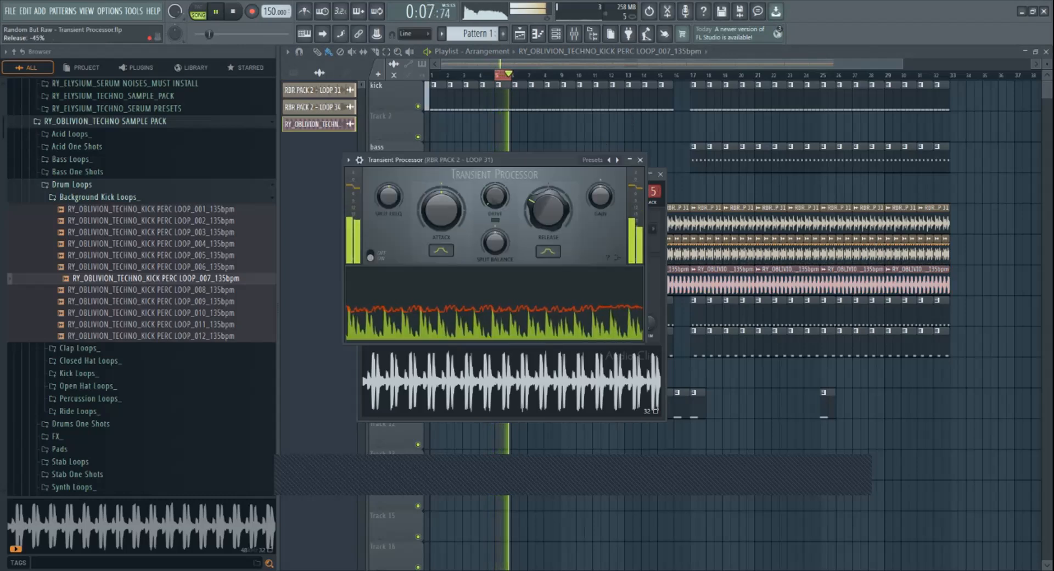
left_click(606, 123)
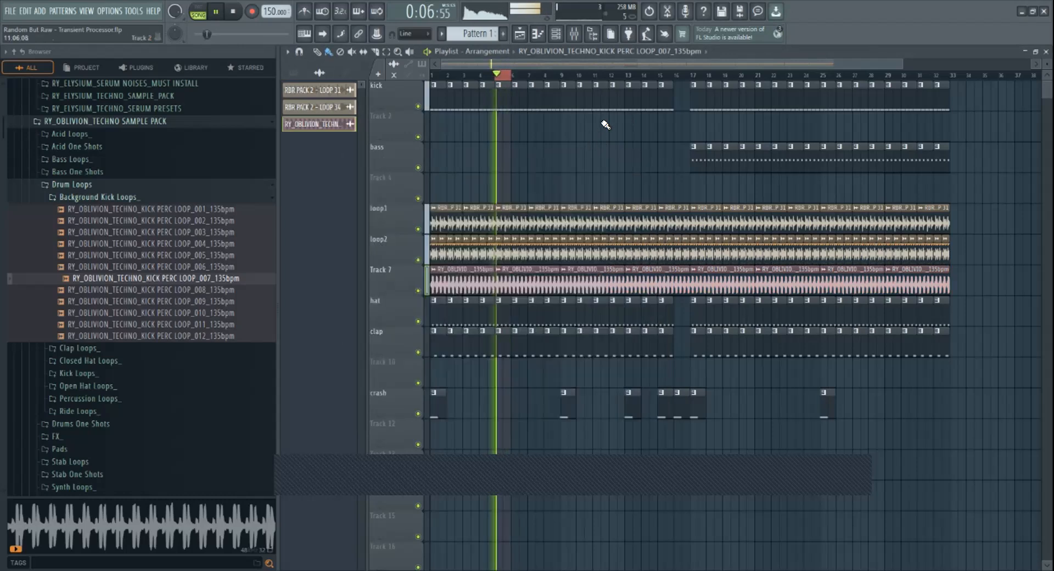
key("space")
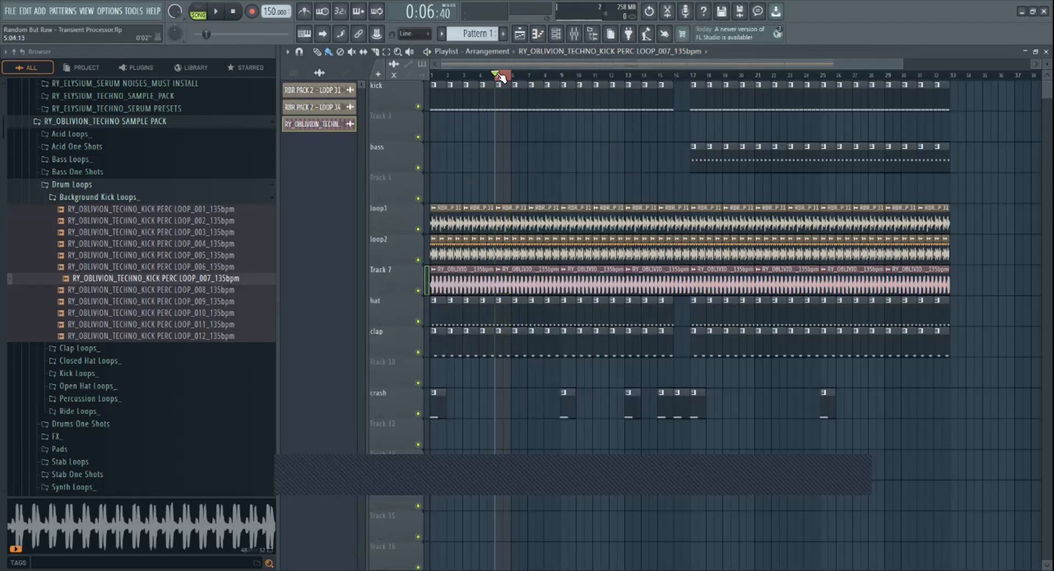
Select bar 5 of the arrangement and play it several times to judge the combined drum loops.
left_click_drag(500, 76, 514, 76)
key("space")
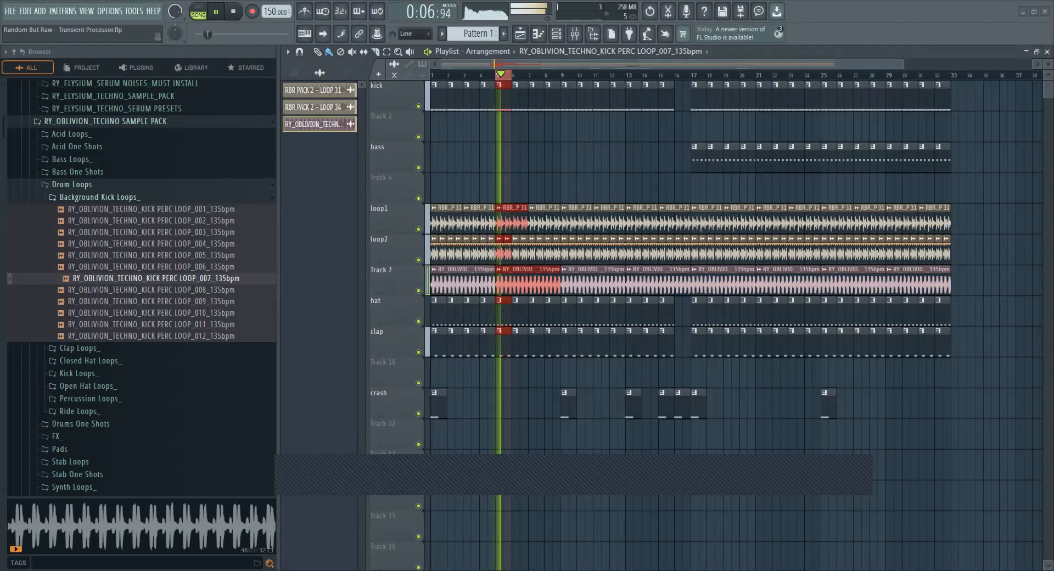
key("space")
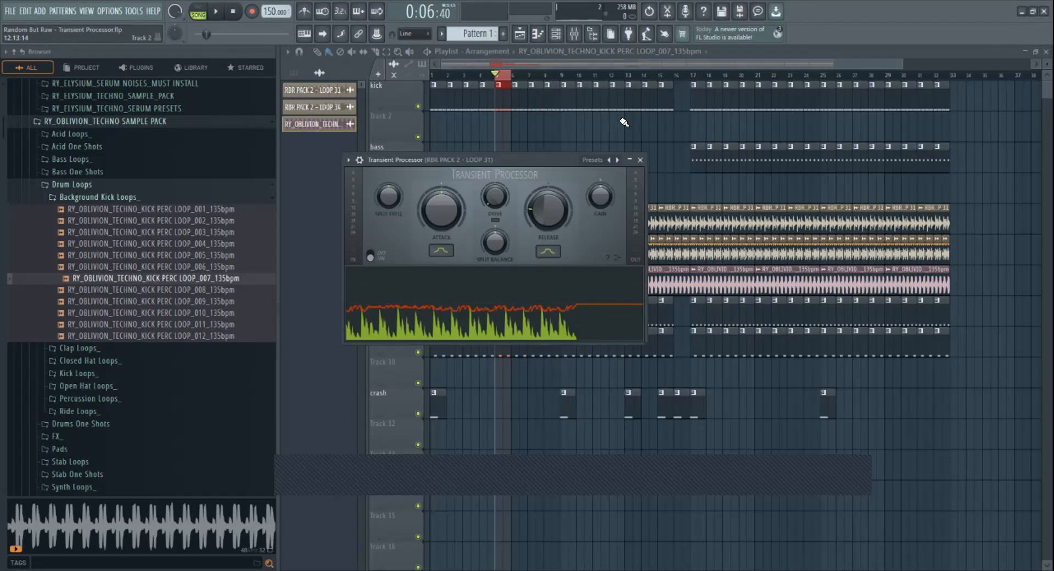
right_click(577, 127)
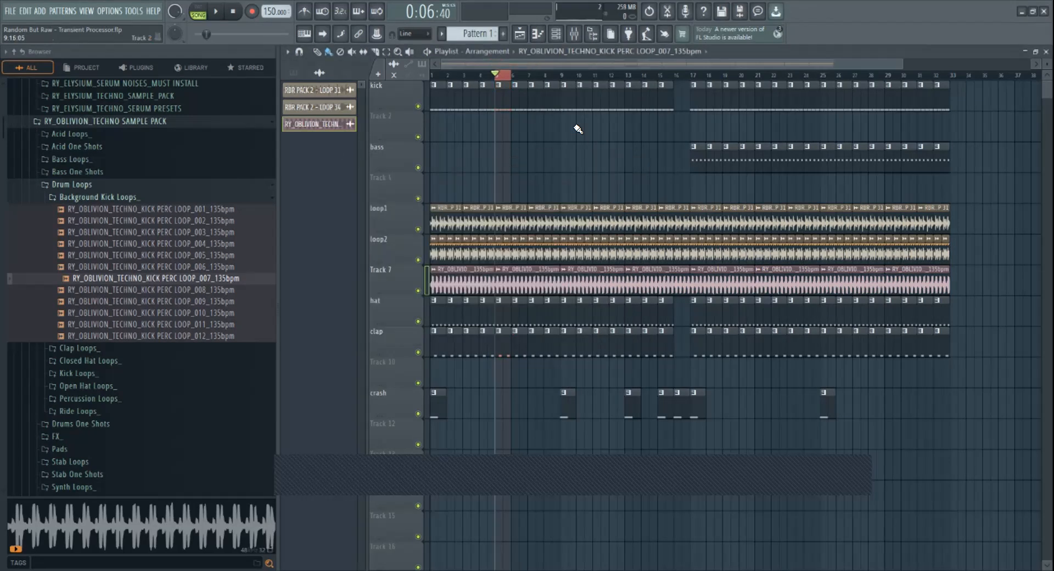
key("space")
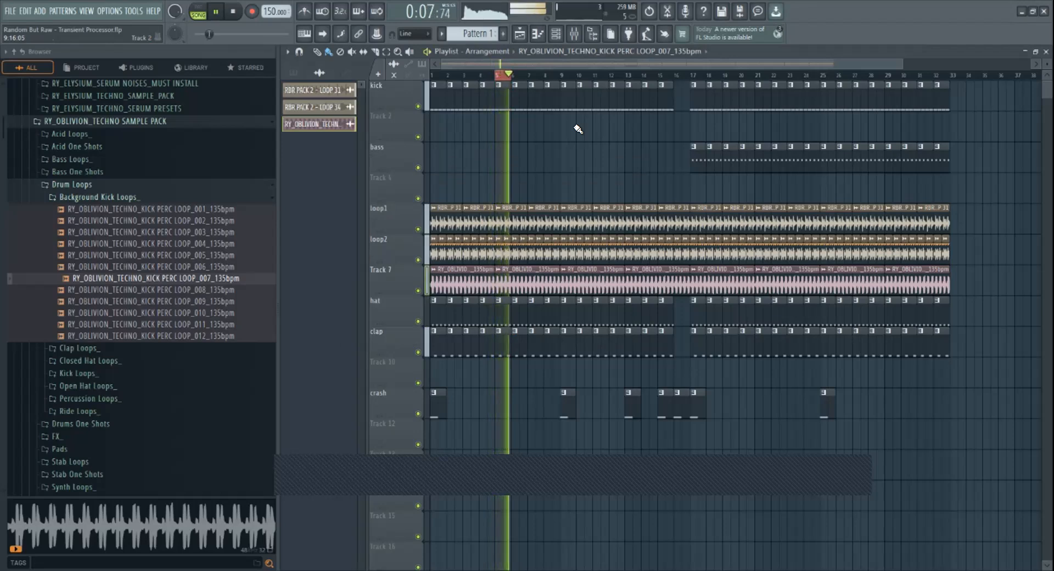
key("space")
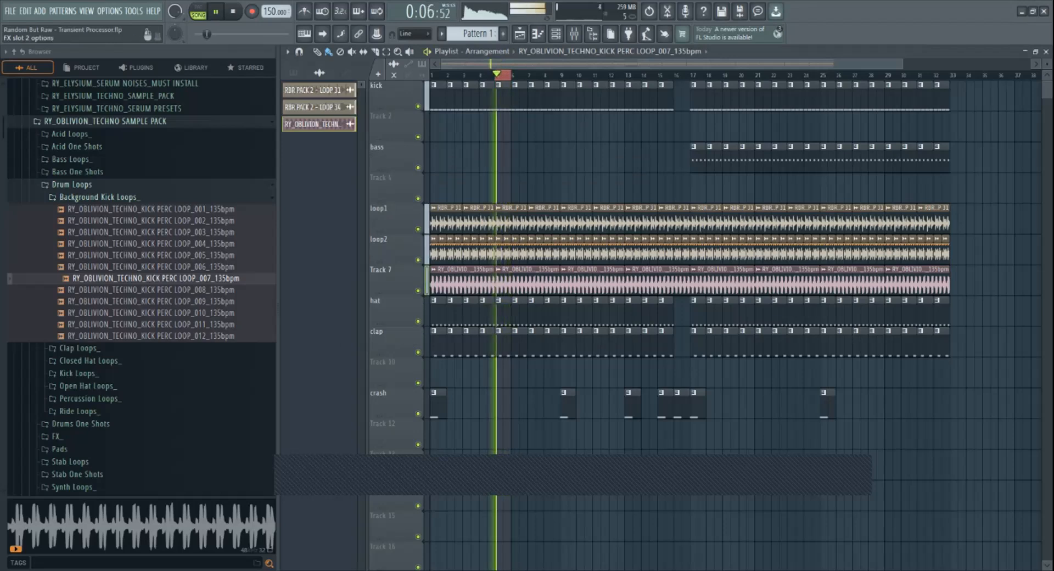
Set the loops' Transient Processor release to -45% and readjust it slightly between playbacks.
left_click(626, 174)
left_click_drag(548, 210, 548, 196)
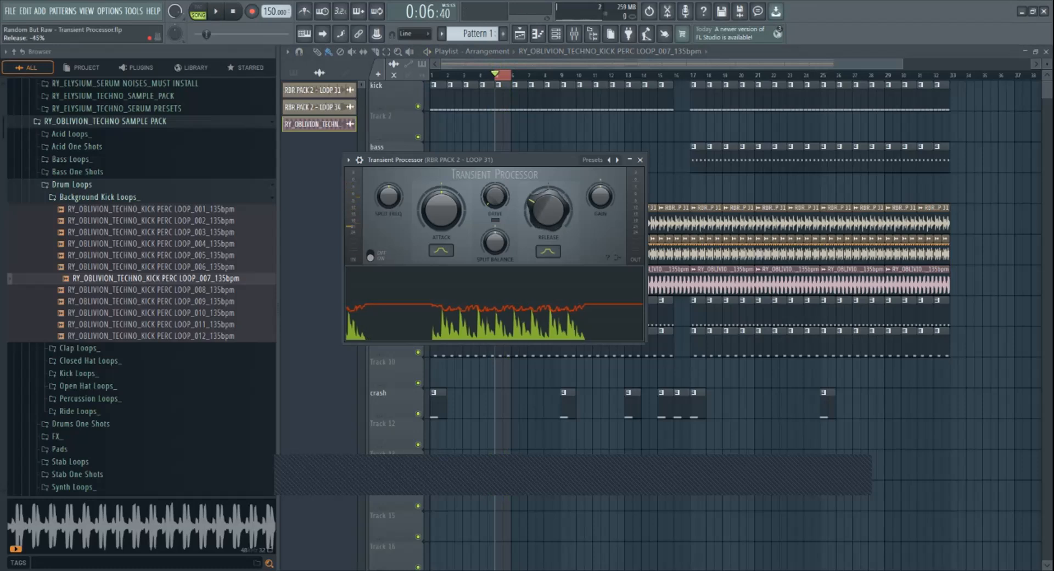
key("space")
mouse_move(548, 210)
left_mouse_down()
mouse_move(548, 228)
mouse_move(532, 197)
mouse_move(532, 207)
left_mouse_up()
key("space")
Play the song from bar 15 into the bass section, set the loops' Transient Processor release to -55% and stop.
left_click(658, 76)
left_click_drag(675, 62, 700, 61)
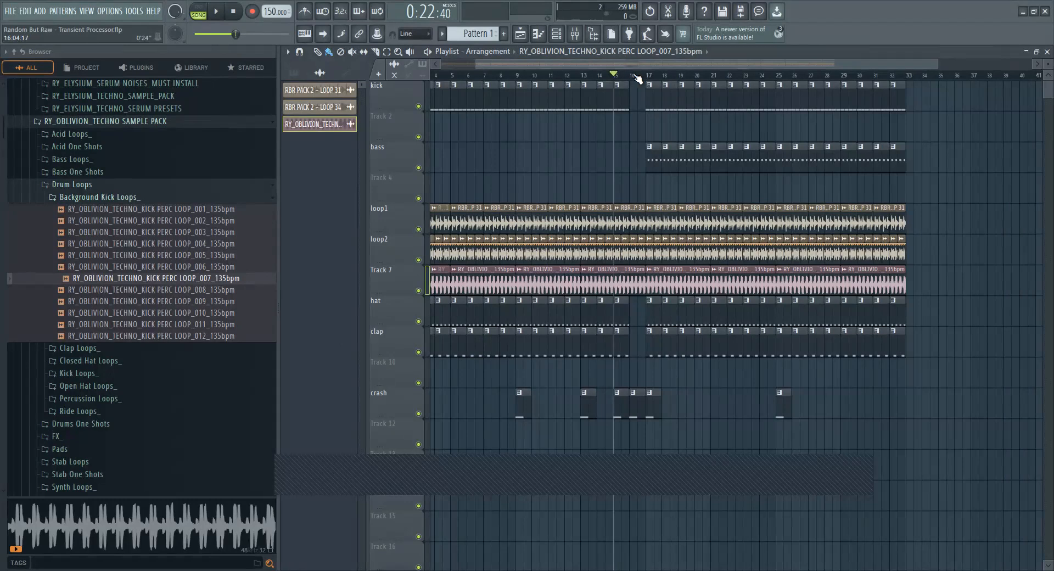
key("space")
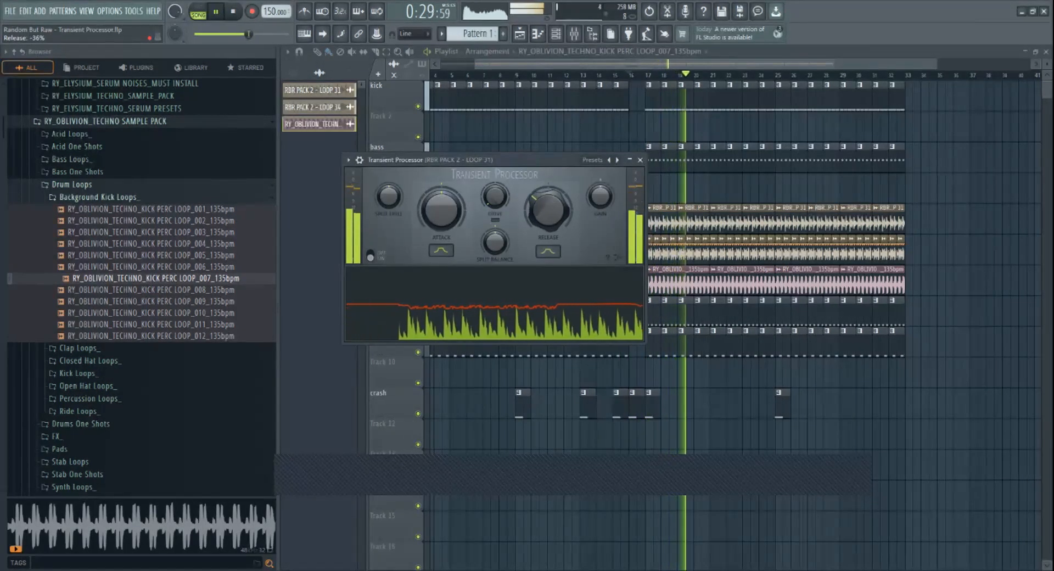
left_click_drag(569, 209, 569, 223)
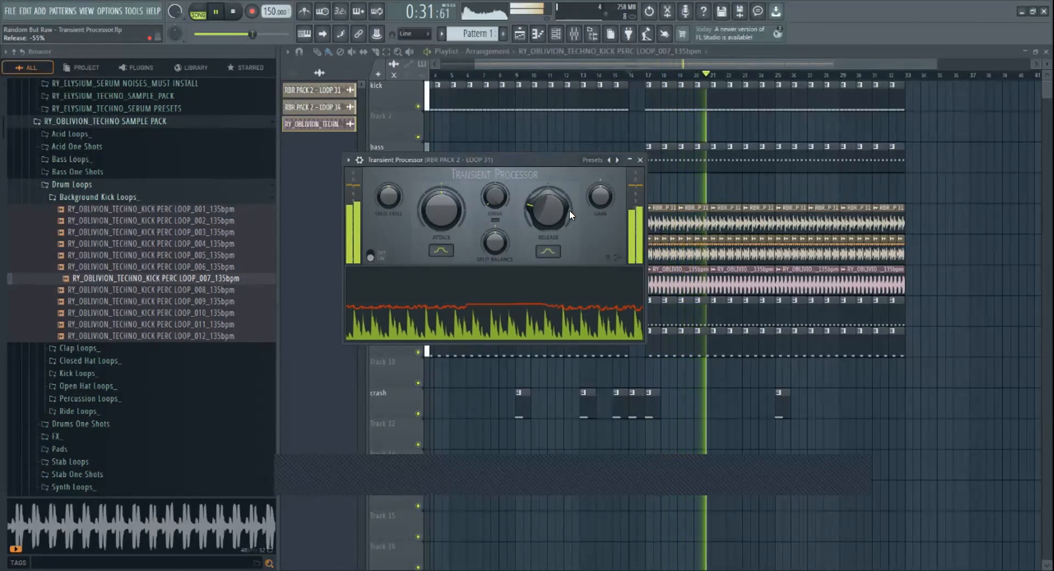
right_click(723, 191)
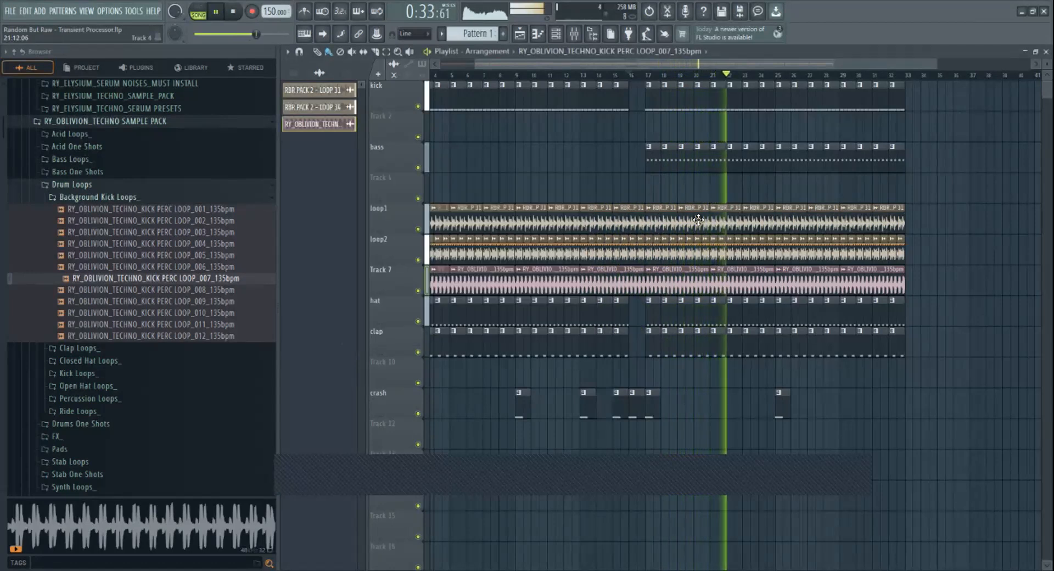
key("space")
Shift the Track 7 kick perc loop's pitch up 900 cents during playback, listen to it with the song and stop.
double_click(651, 285)
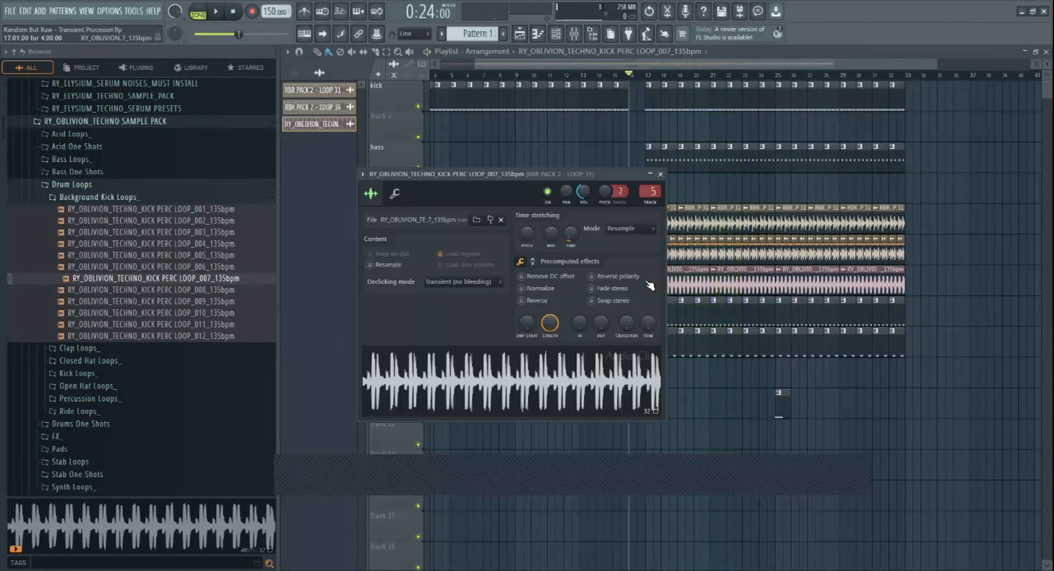
key("space")
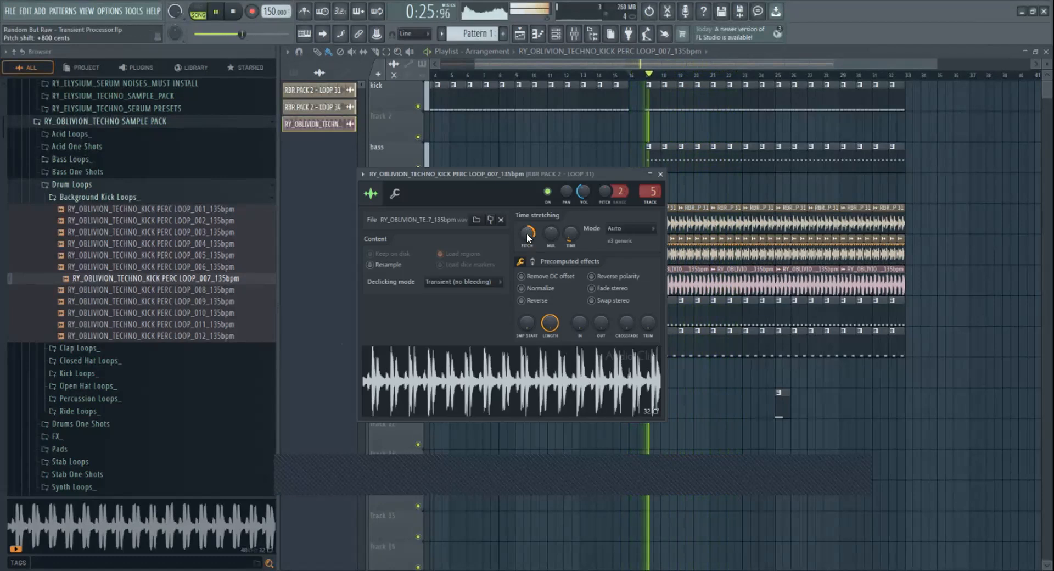
left_click_drag(527, 235, 528, 229)
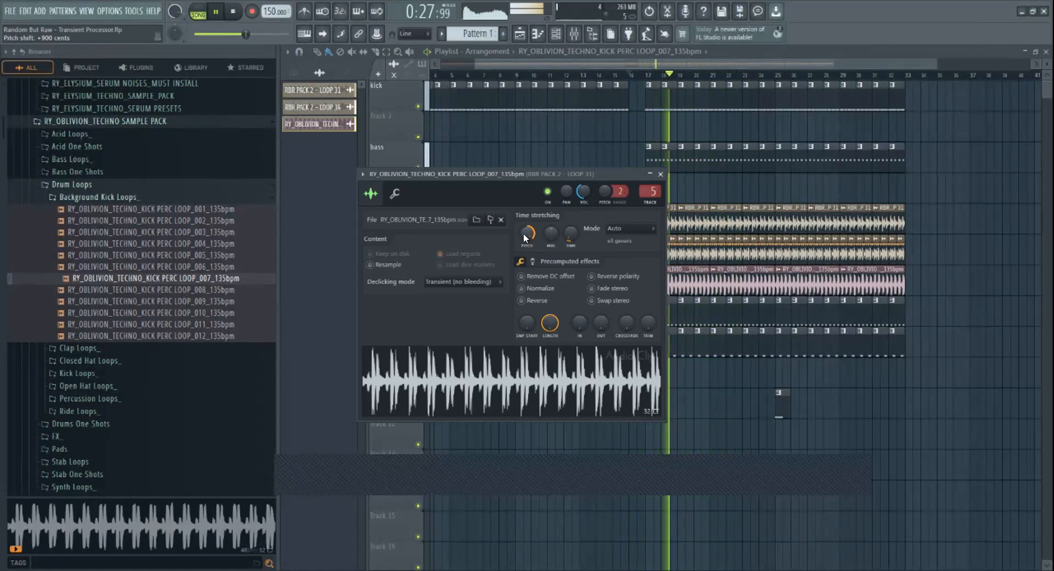
key("Escape")
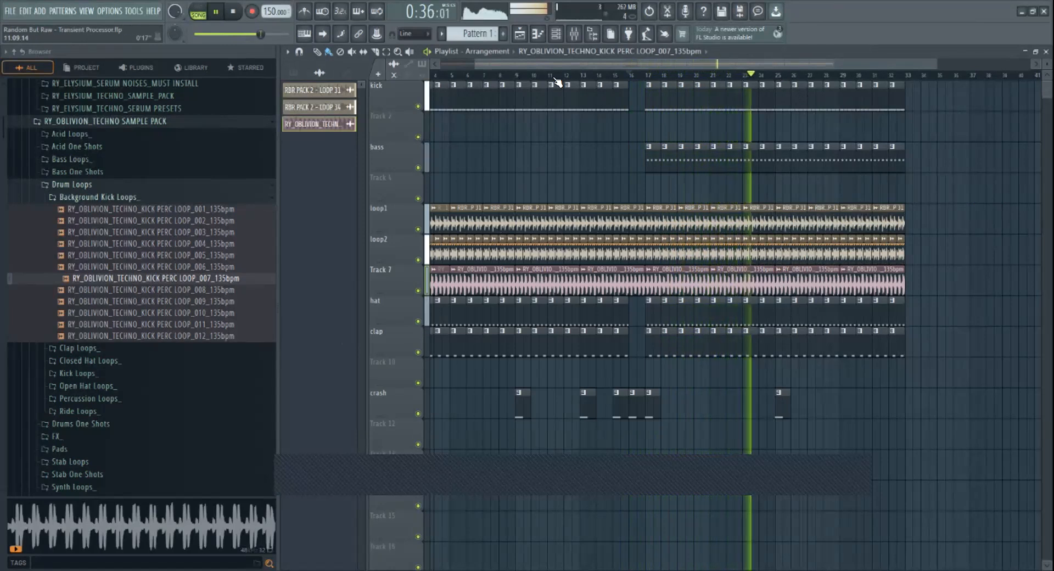
key("space")
Select bar 11 as the playback range and solo the clap track.
left_click_drag(553, 77, 562, 76)
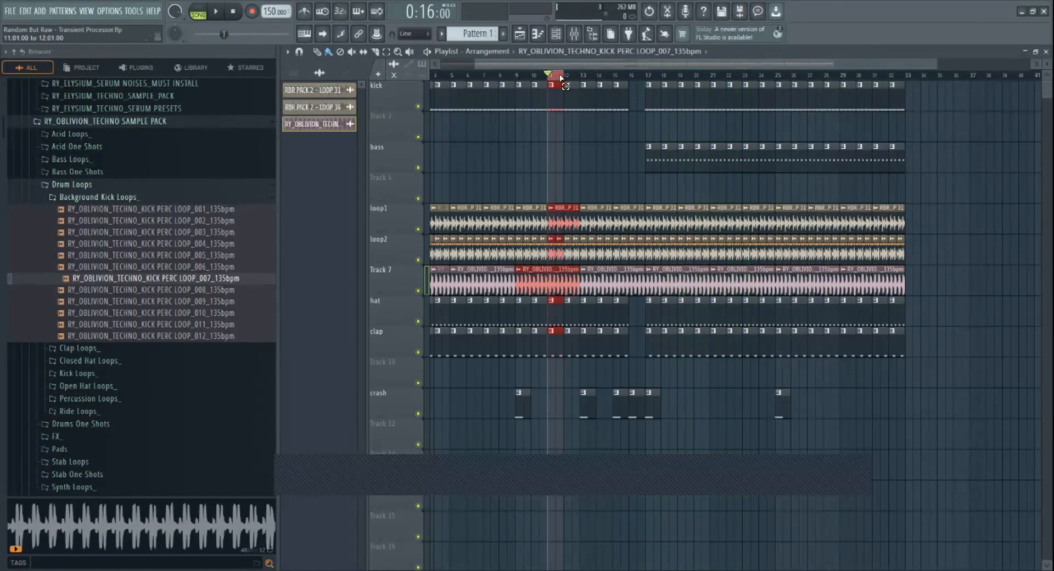
right_click(418, 352)
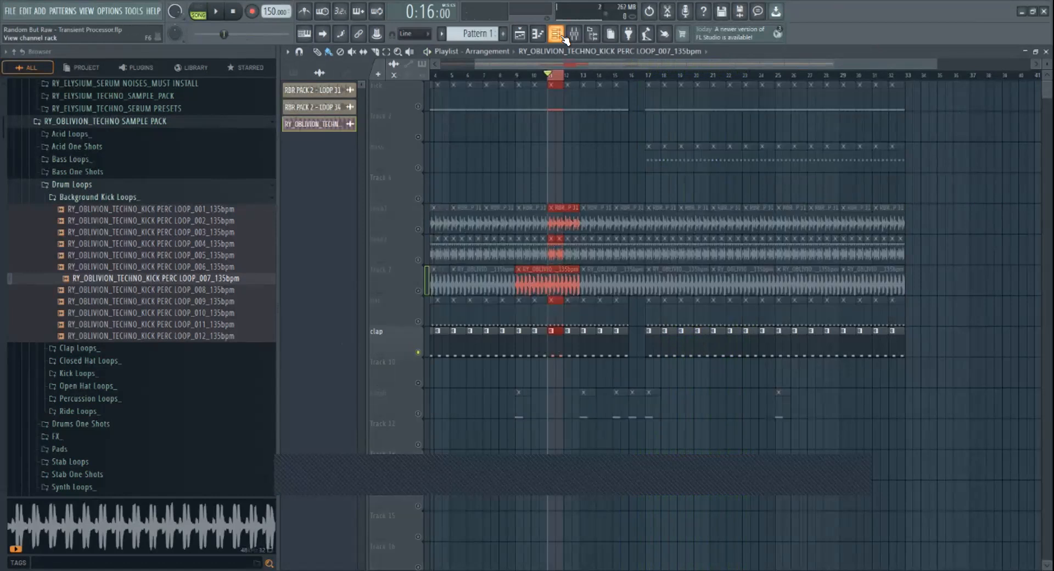
Open the clap pattern's RBR PACK 2 - CLAP 9 channel and route it to a free mixer track.
double_click(560, 349)
left_click(556, 36)
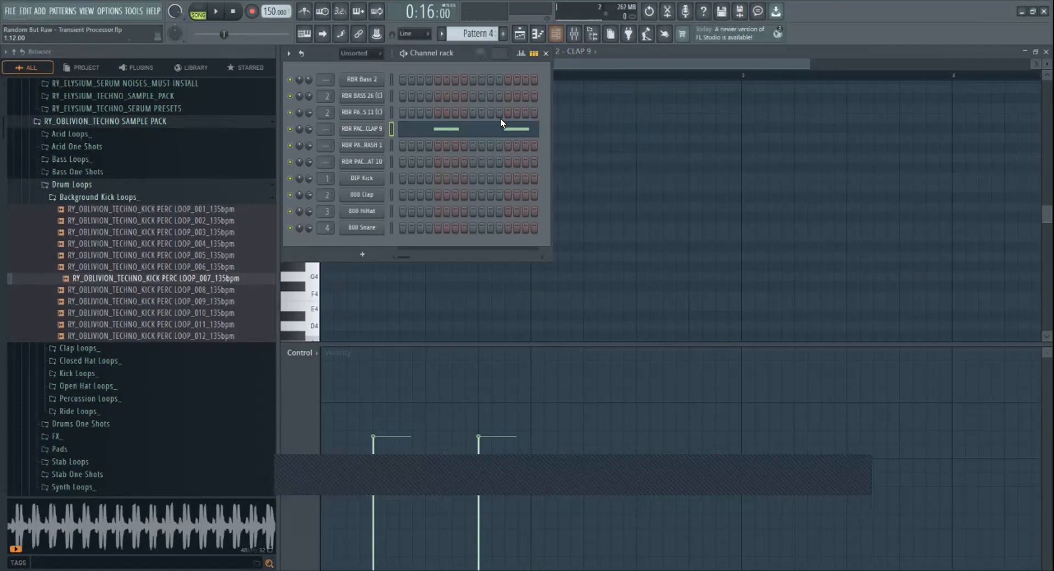
left_click(376, 129)
left_click(306, 117)
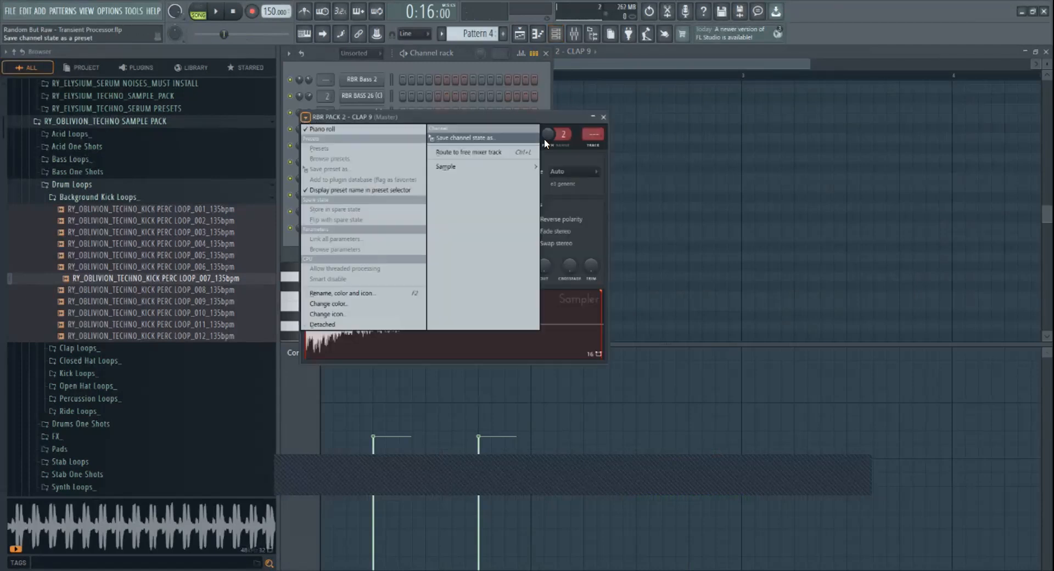
left_click(506, 152)
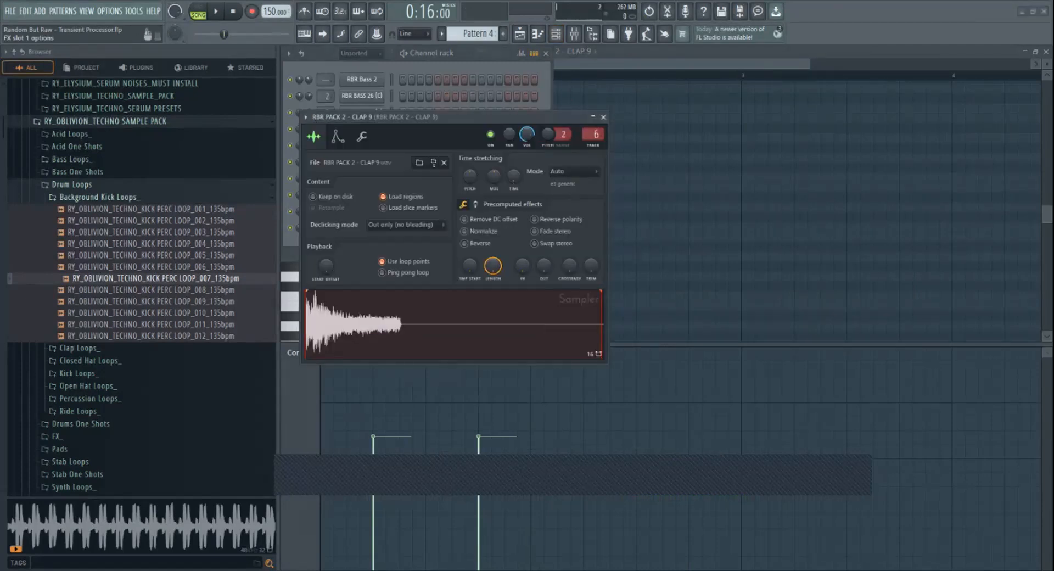
Add Transient Processor to the clap's mixer track, lower its release while the soloed clap plays, and stop.
key("F5")
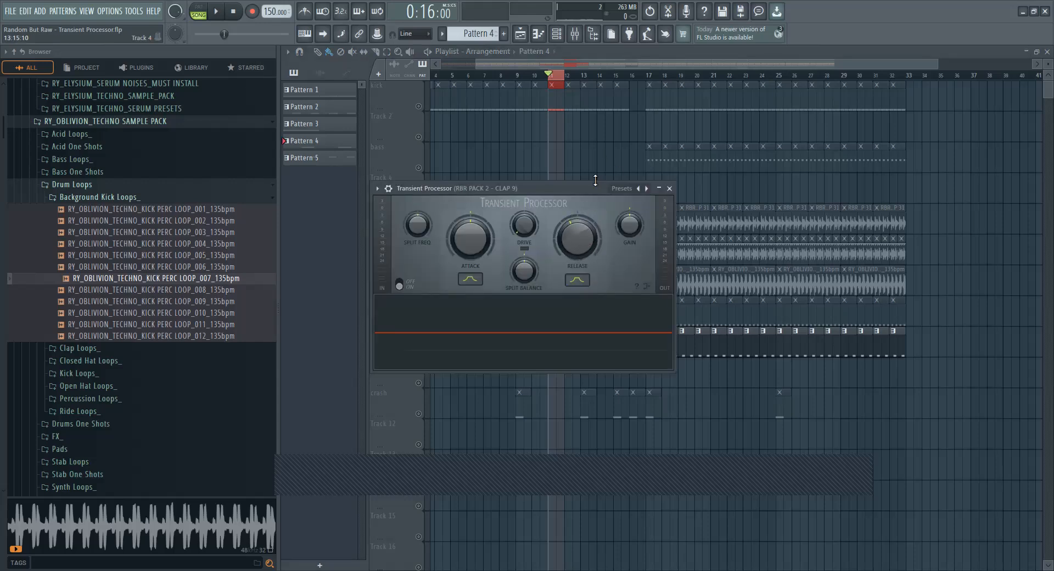
left_click(575, 34)
key("space")
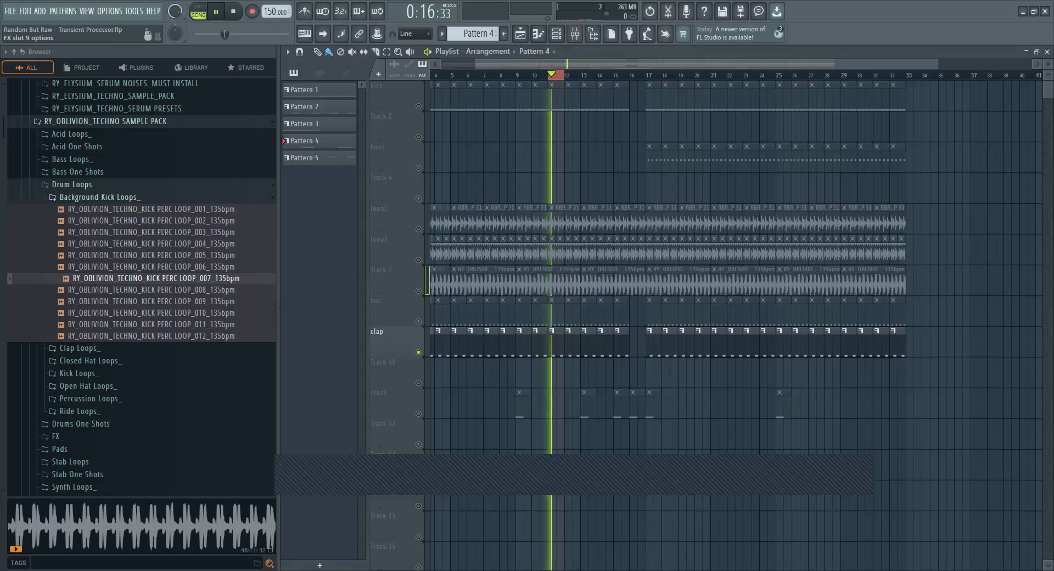
left_click(557, 208)
mouse_move(577, 240)
left_mouse_down()
mouse_move(577, 281)
mouse_move(577, 246)
left_mouse_up()
key("space")
key("Escape")
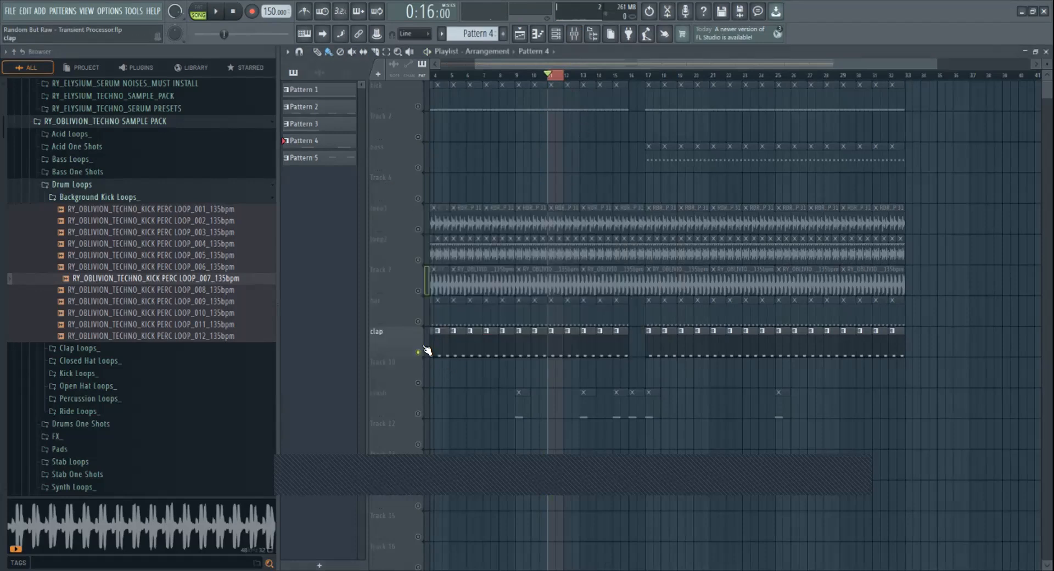
Raise both clap notes' velocity to about 68% and unsolo the clap track.
double_click(565, 357)
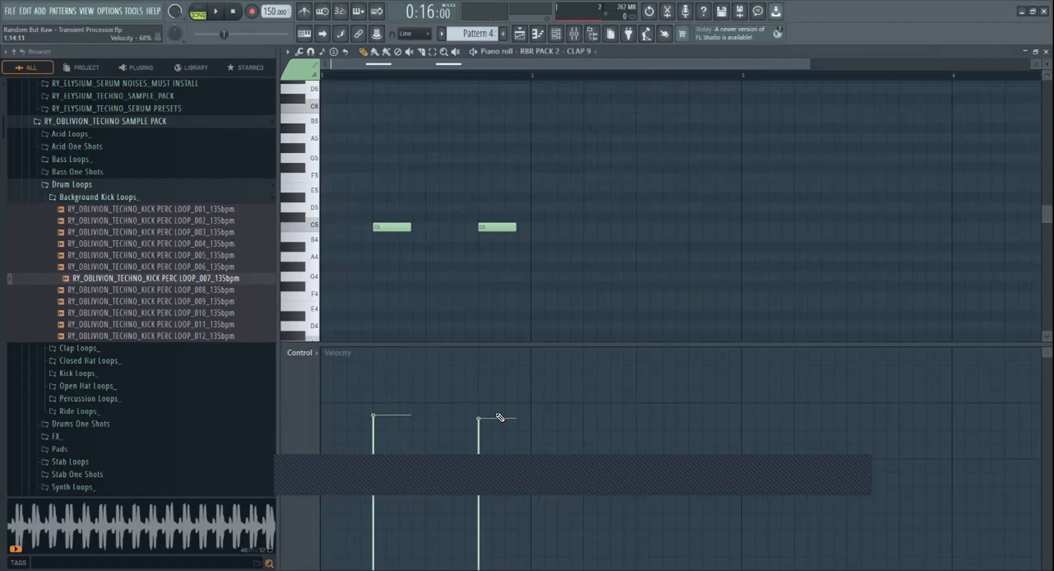
key("F5")
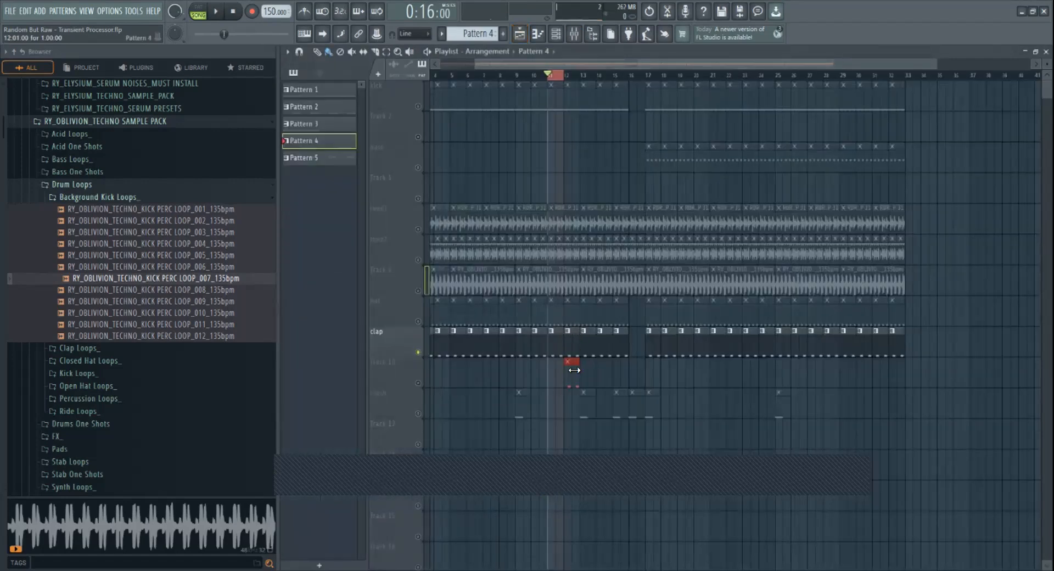
right_click(418, 352)
Play the clap with the full mix, fine-tune its Transient Processor release to around -69%, and close the plugin.
key("space")
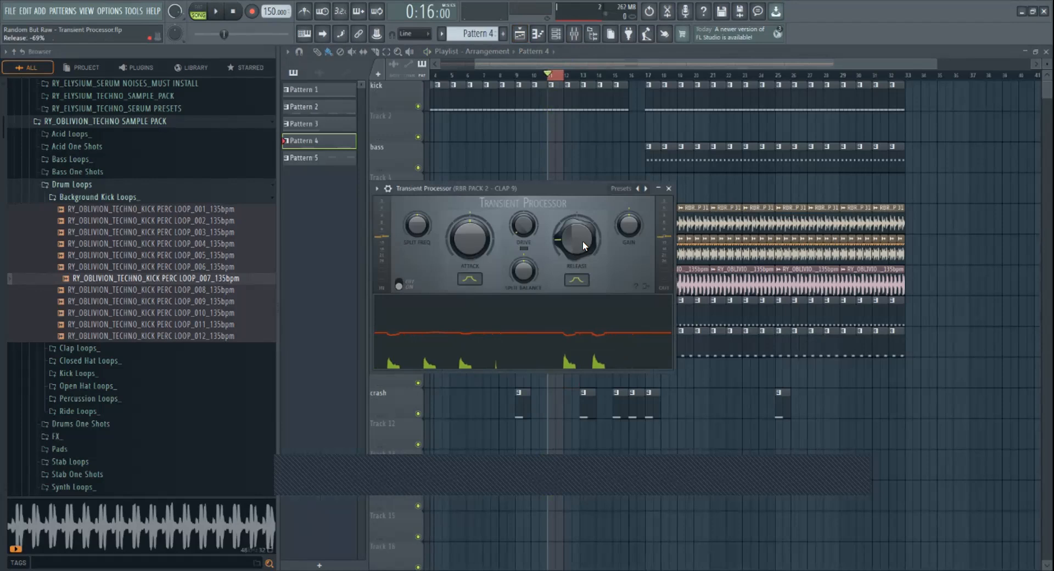
left_click_drag(582, 240, 582, 237)
left_click(669, 189)
key("space")
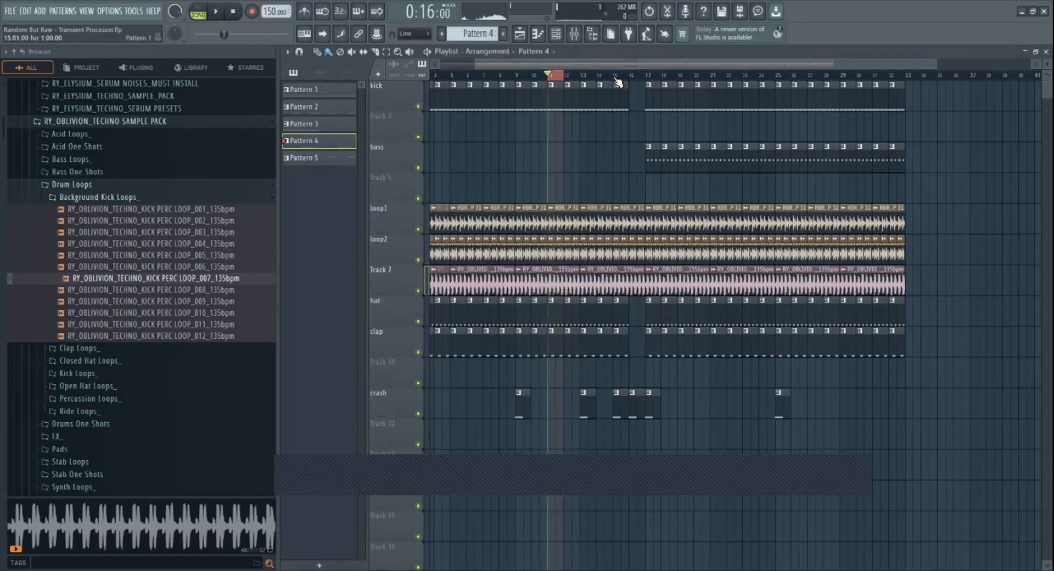
Move the playback start to bar 16, listen to the song through the bass section and stop.
left_click_drag(618, 82, 631, 80)
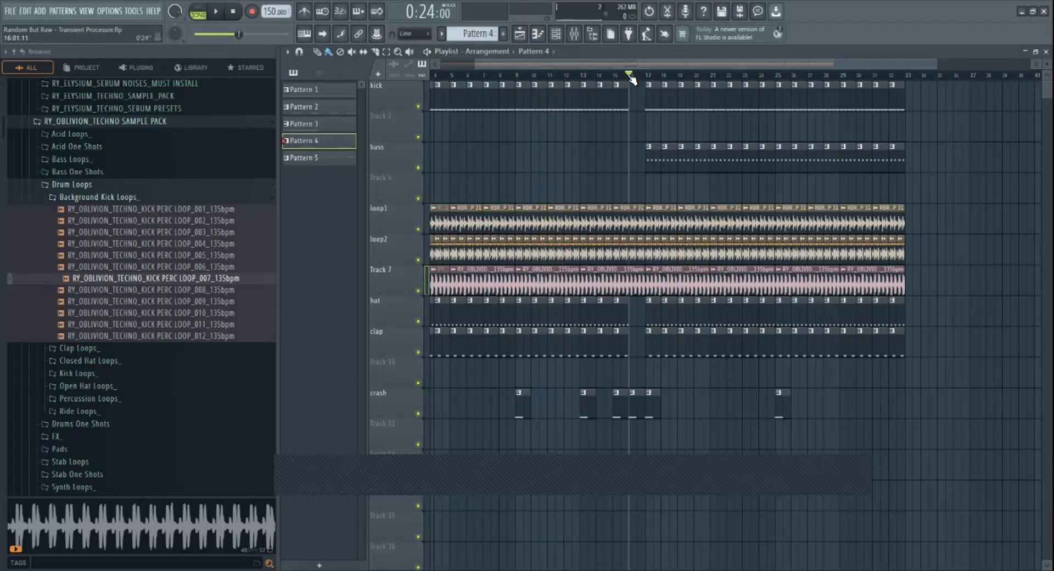
key("space")
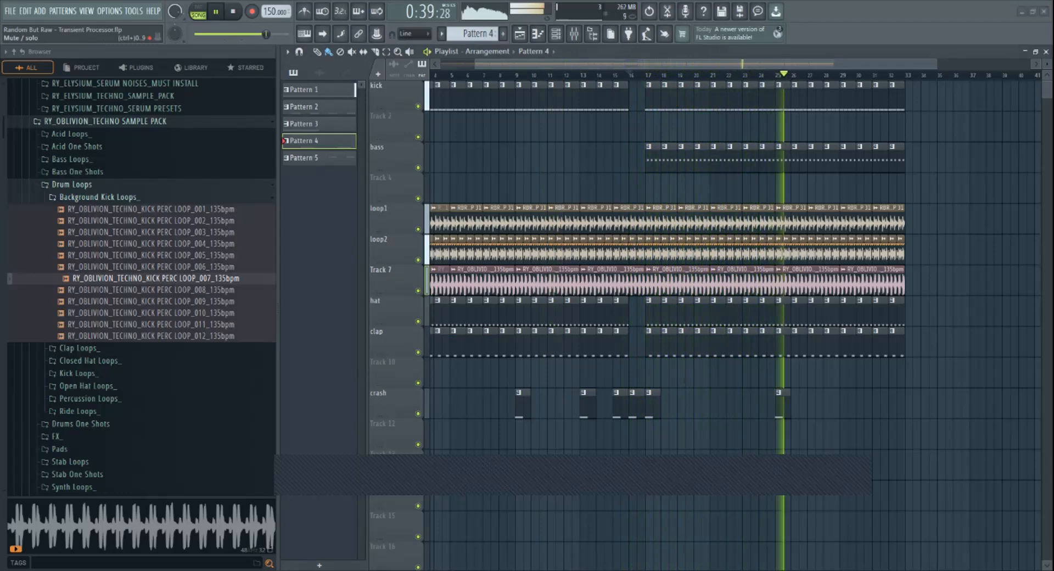
key("space")
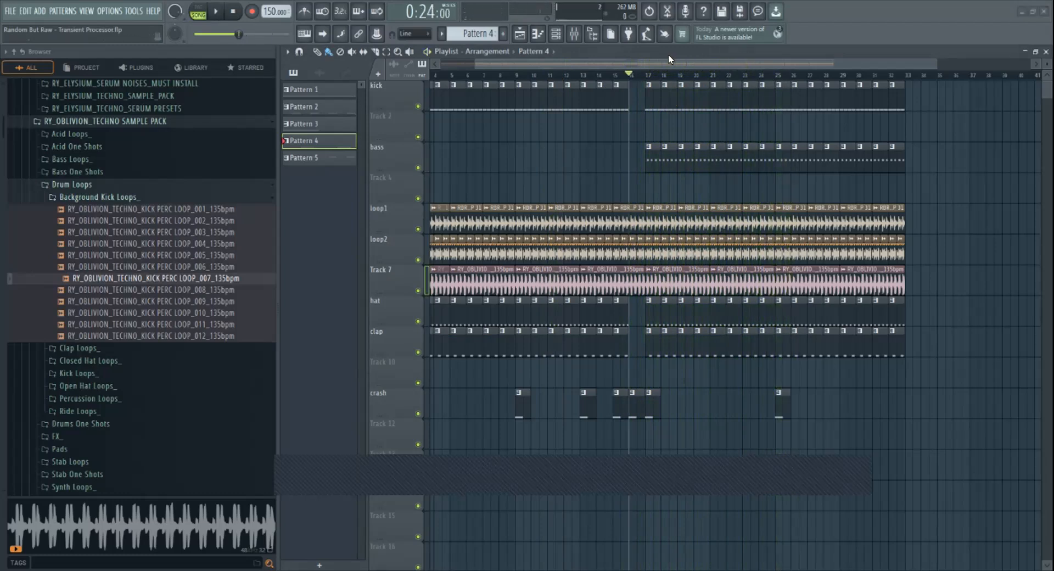
Select bars 17 to 24 as the playback range, listen to it, stop and save the project.
left_click(648, 77)
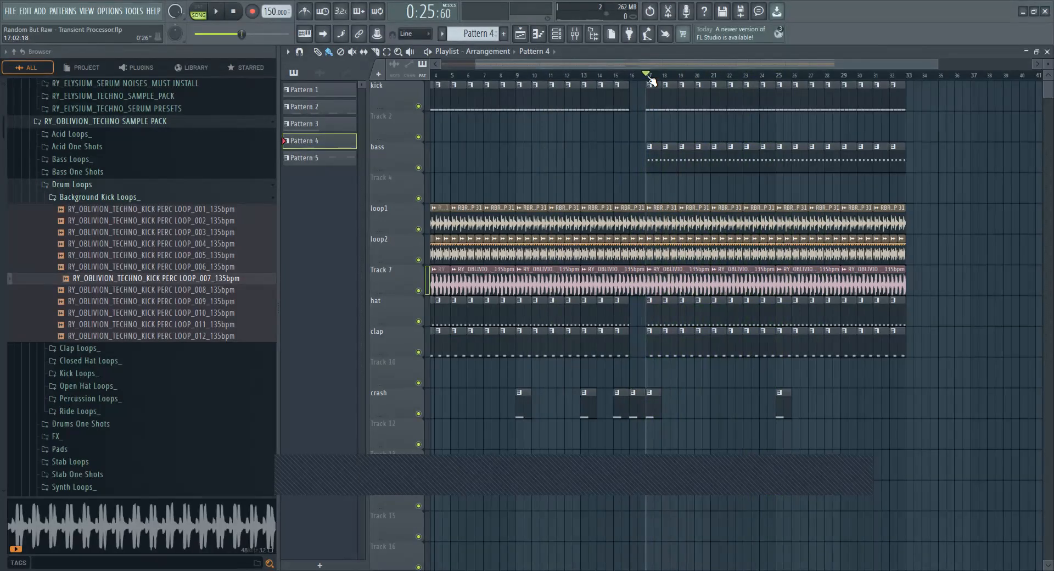
left_click_drag(651, 80, 771, 86)
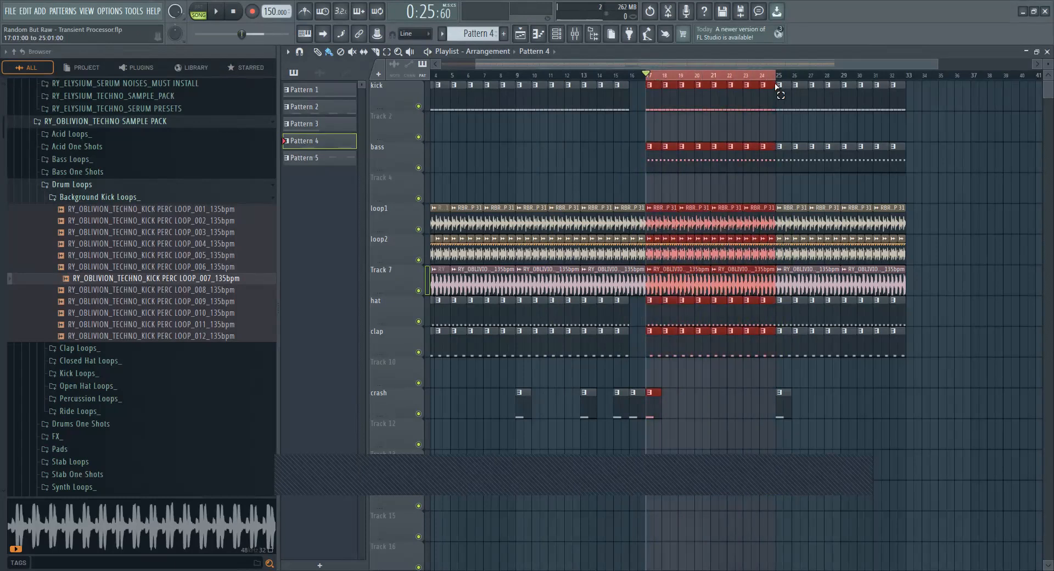
key("space")
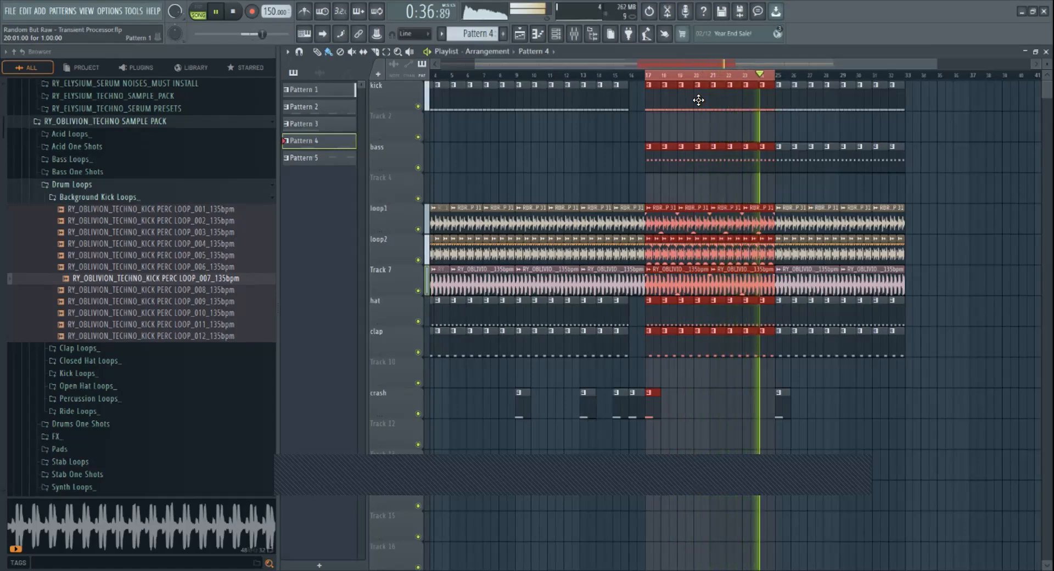
key("space")
key("ctrl+s")
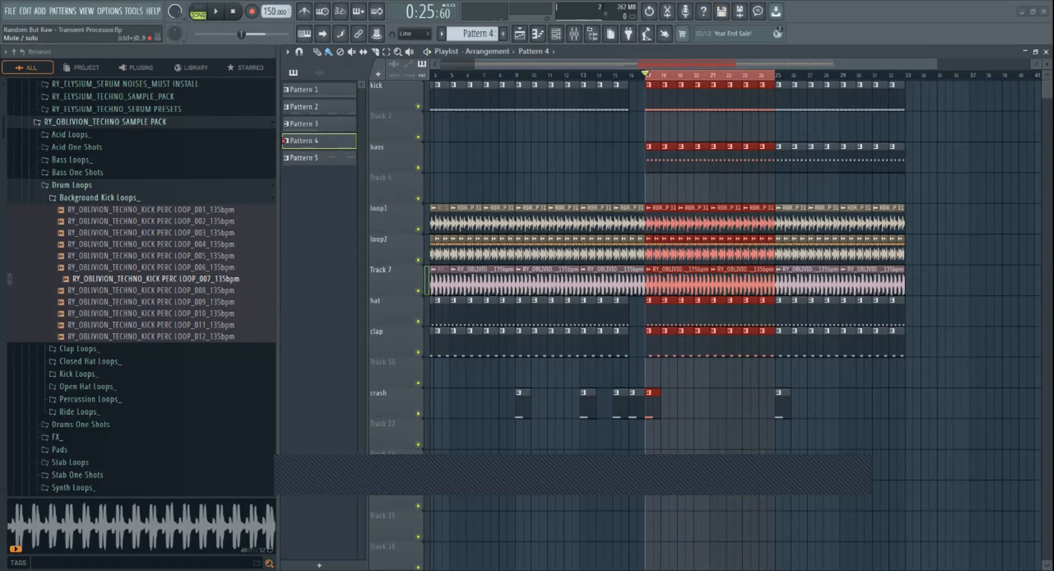
Deselect the clips, listen to the bar 17 to 24 range again and stop.
right_click(955, 171)
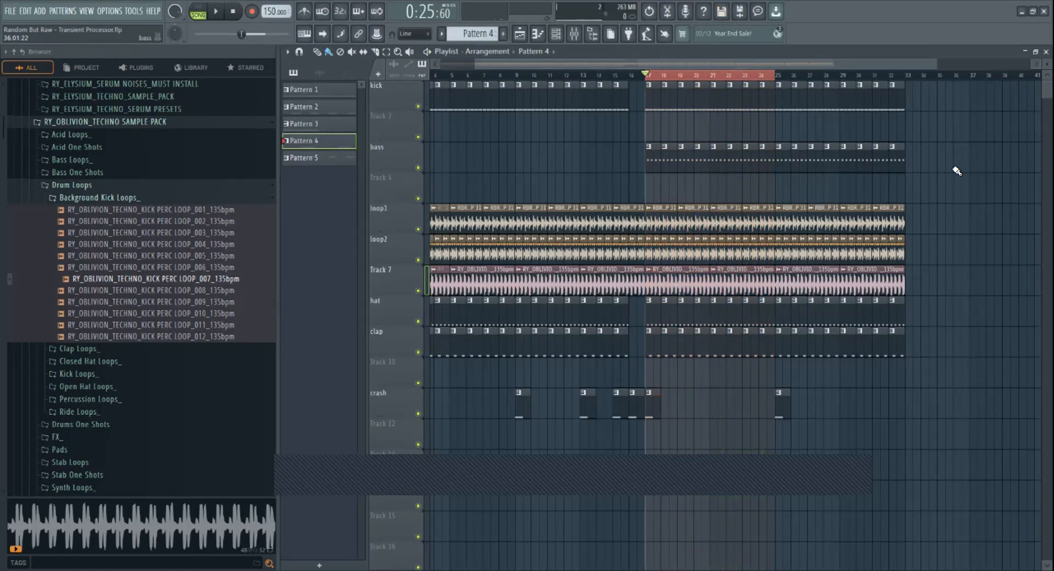
key("space")
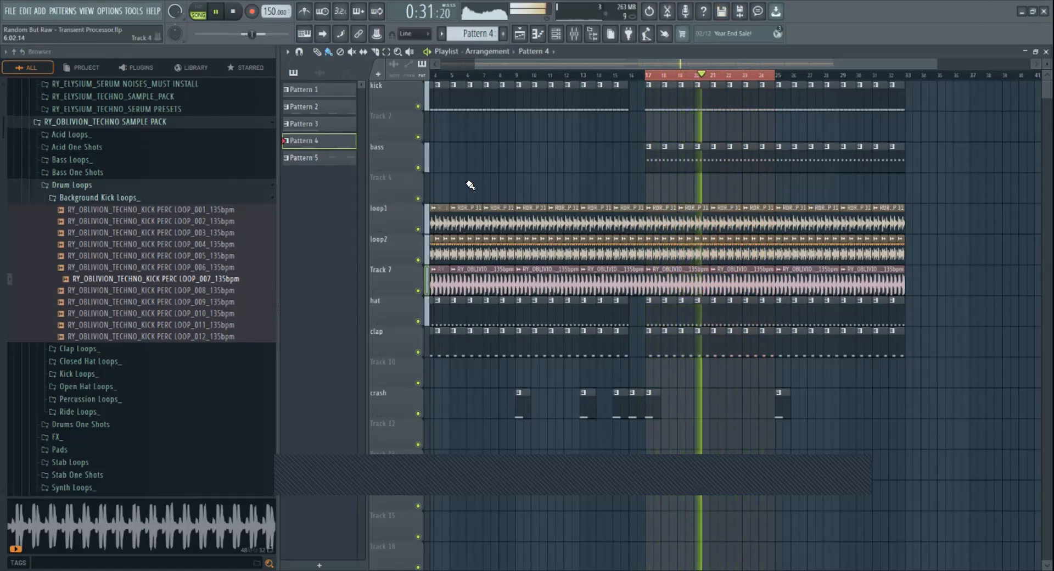
key("space")
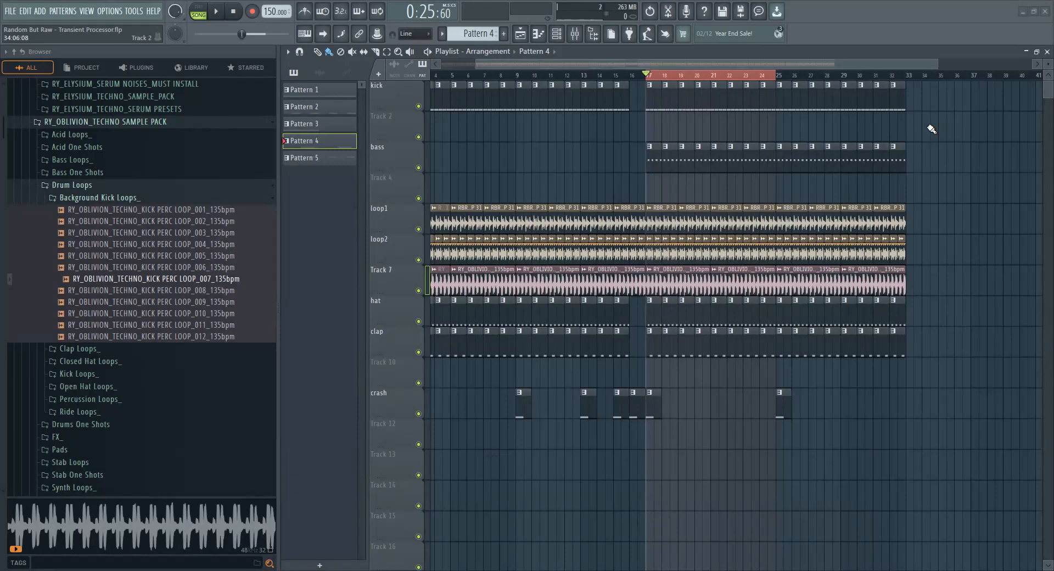
Start playback of the bar 17 to 24 range and open the clap pattern's notes for editing.
key("space")
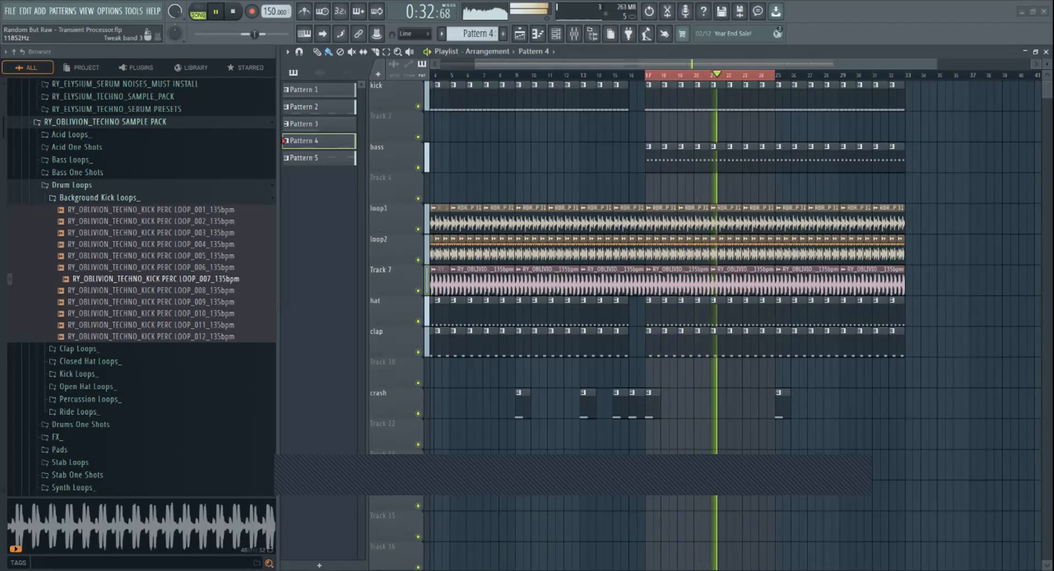
double_click(694, 333)
left_click(444, 227)
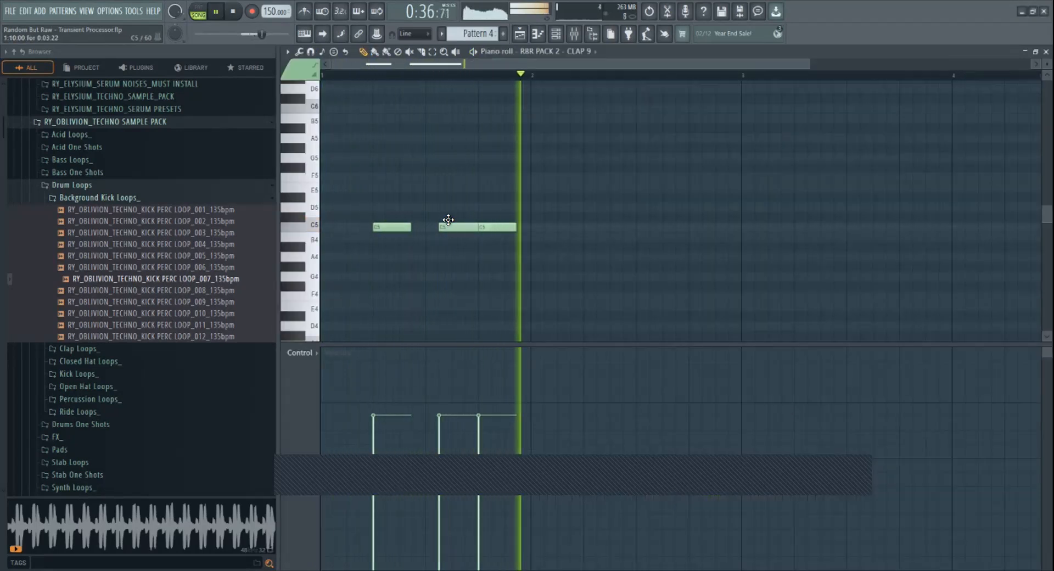
left_click_drag(445, 227, 446, 217)
right_click(471, 215)
Add a short C5 clap note right after the first clap, lower its velocity and return to the playlist.
left_click(419, 226)
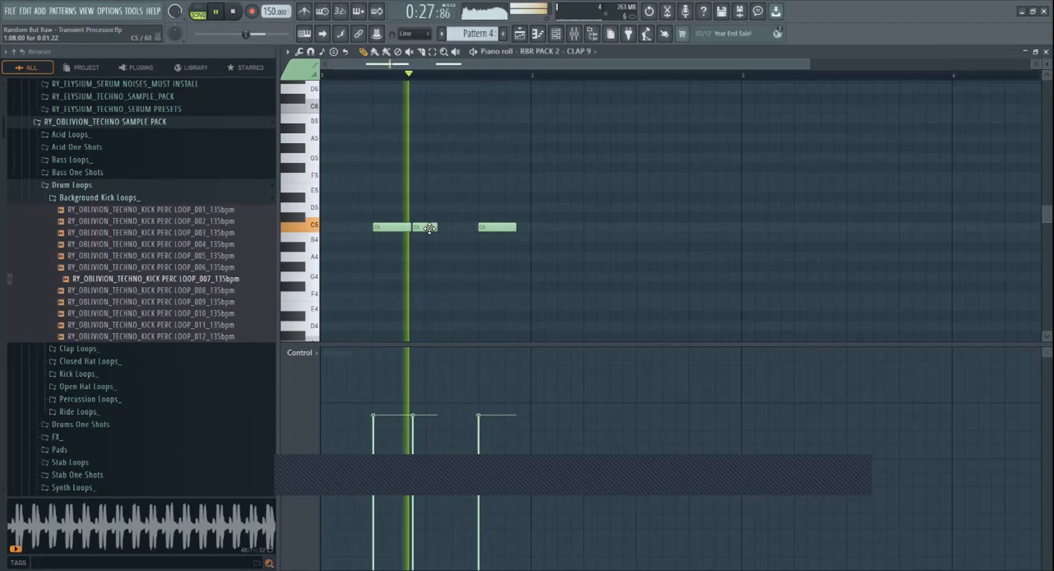
left_click(410, 436)
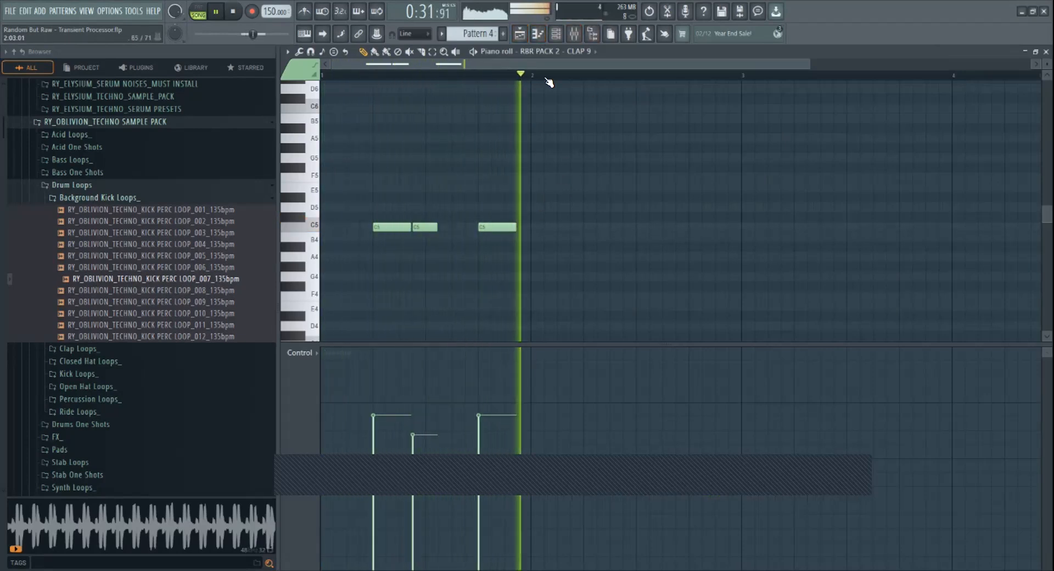
key("F5")
Clear the playback range, listen to the song from bar 15 with the extra clap and stop.
left_click(610, 75)
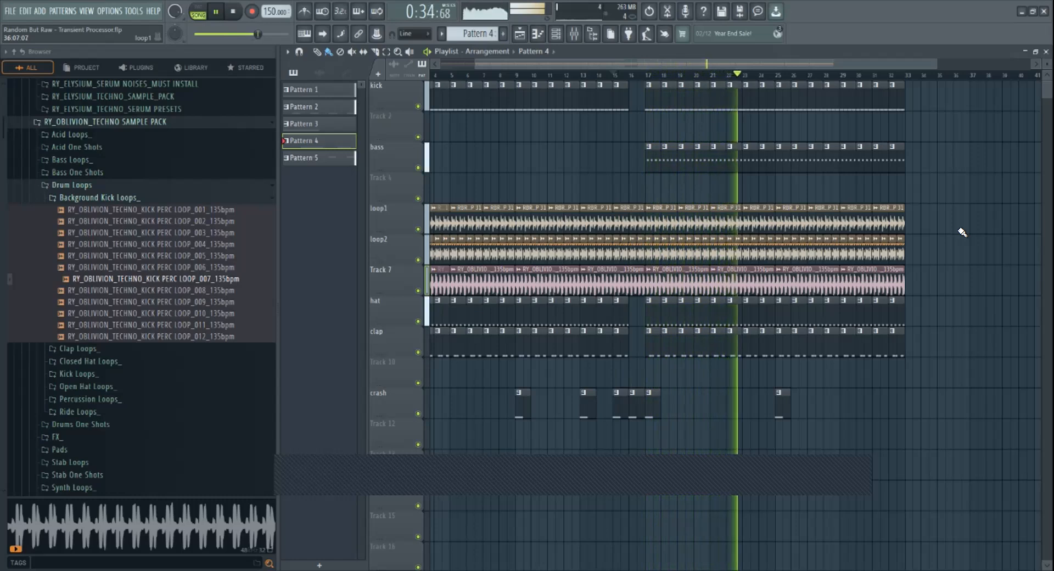
key("space")
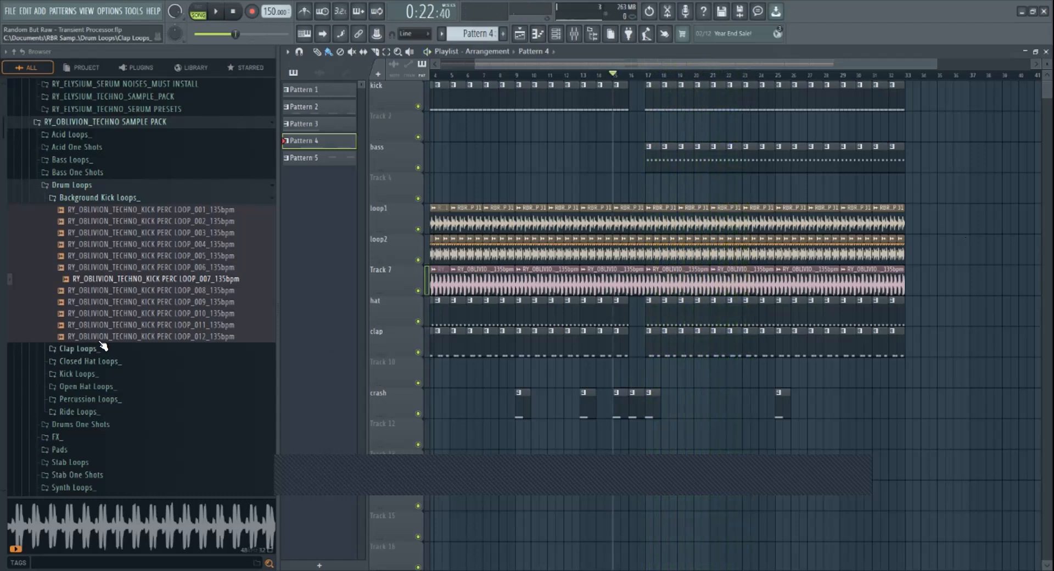
Audition background kick perc loops 009 to 012 and 003 to 001 in the Oblivion sample pack.
left_click(147, 303)
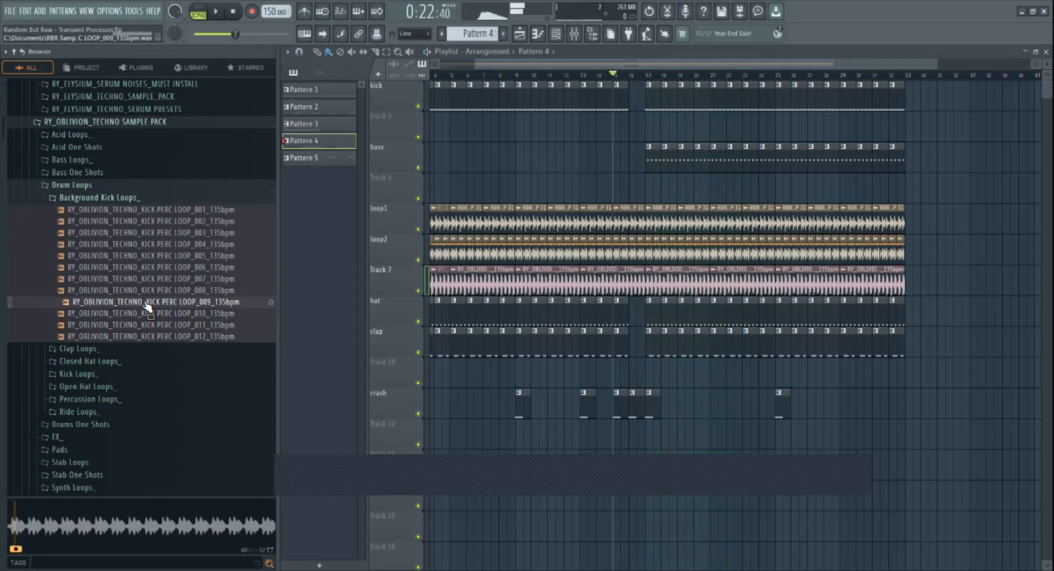
left_click(156, 314)
left_click(160, 325)
left_click(165, 336)
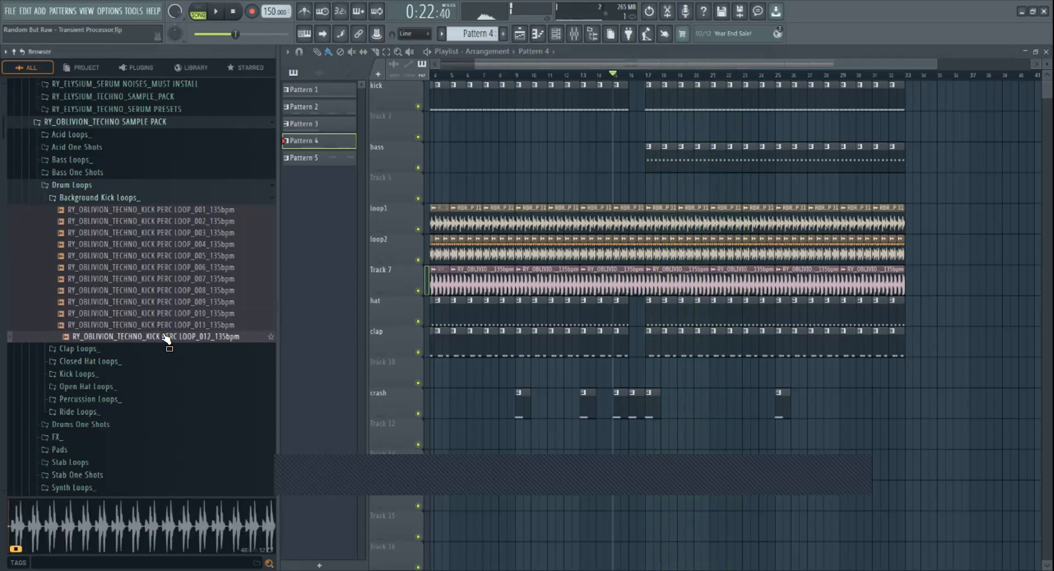
left_click(174, 232)
left_click(179, 221)
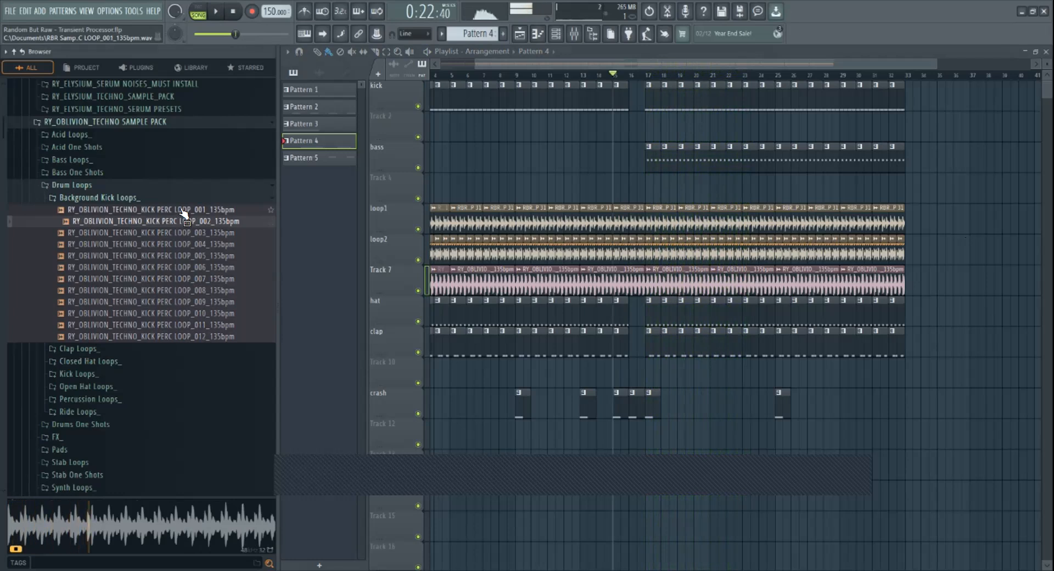
left_click(183, 210)
Open the pack's Percussion Loops folder and audition several perc loops, ending with RY_OBLIVION_TECHNO_PERC LOOP_001_135bpm.
left_click(122, 198)
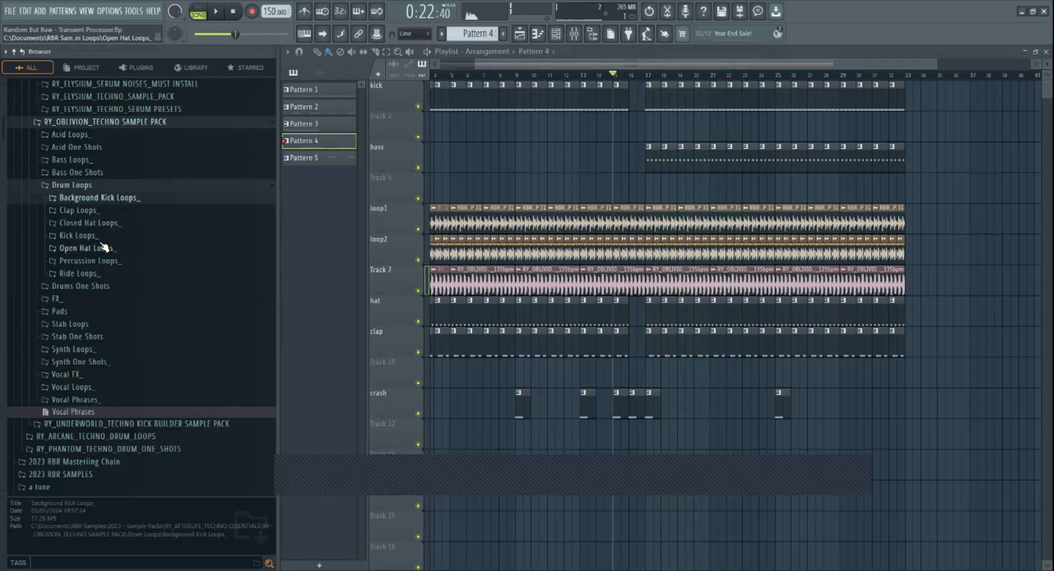
left_click(107, 261)
left_click(184, 376)
left_click(180, 399)
scroll(181, 394, "down", 2)
left_click(187, 376)
left_click(186, 249)
left_click(196, 203)
left_click(201, 181)
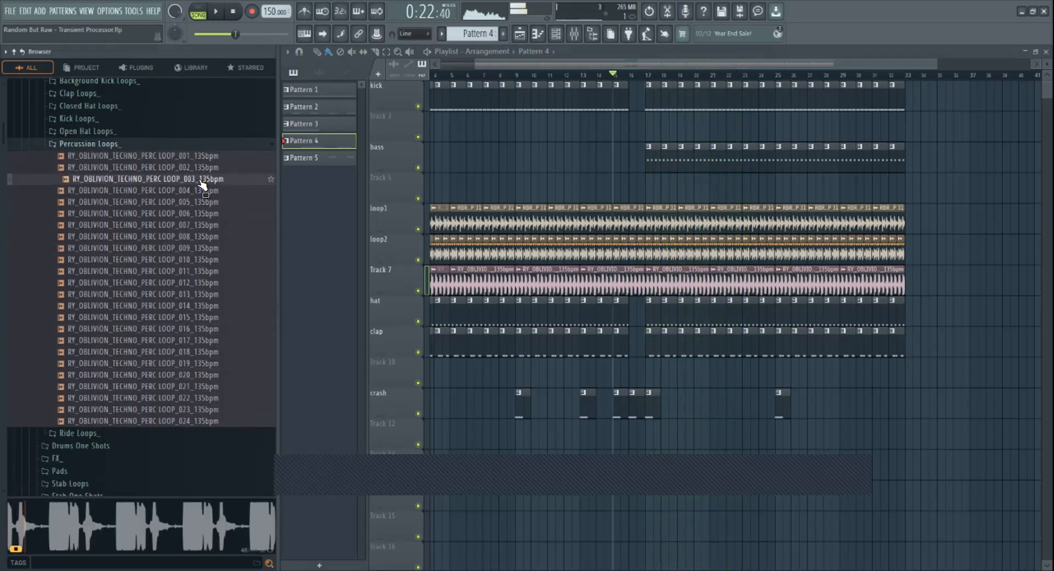
left_click(203, 172)
left_click(209, 159)
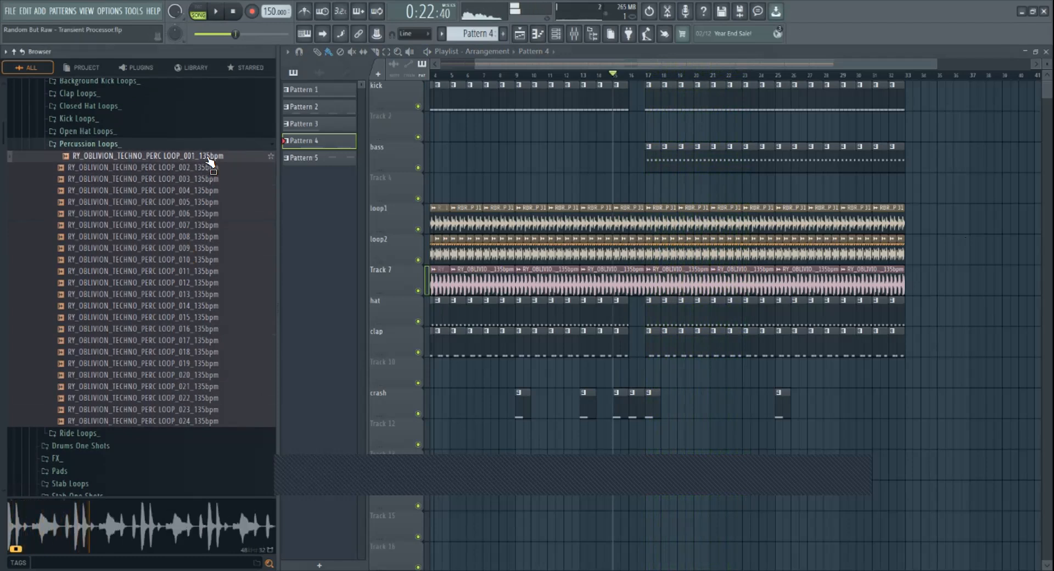
Place perc loop 001 on Track 4 from bar 17 to the song's end and fit its time stretching to the project tempo.
left_click_drag(657, 192, 861, 193)
right_click(586, 242)
left_click(618, 333)
Route the perc loop 001 channel to a free mixer track and add Transient Processor to that track.
double_click(674, 181)
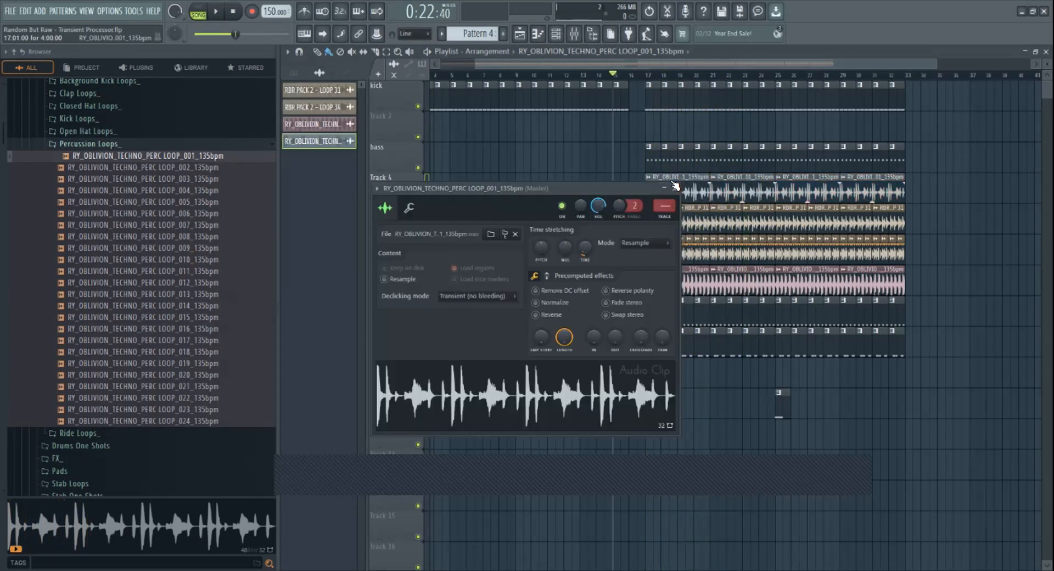
left_click(376, 188)
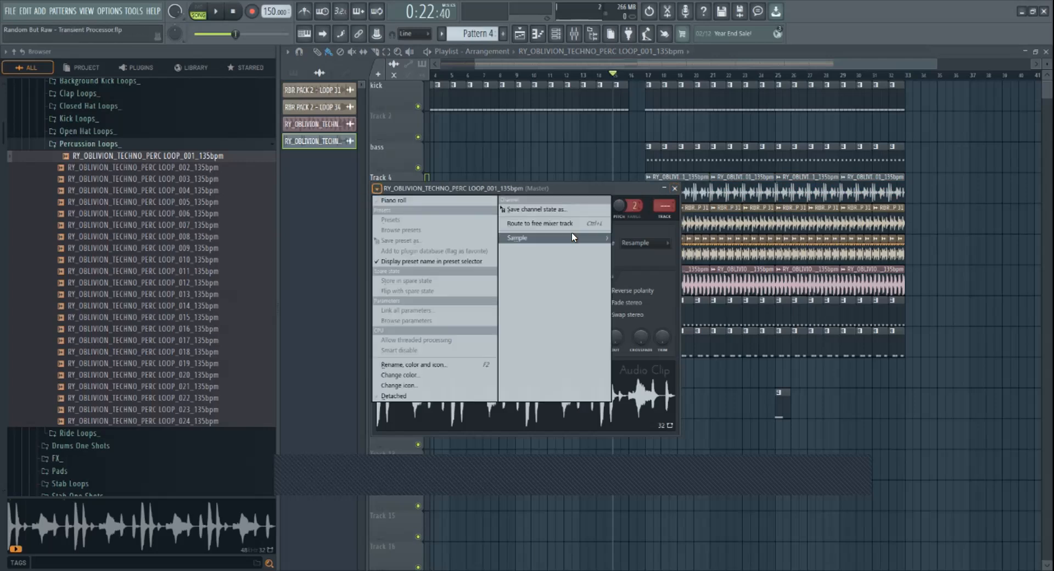
left_click(553, 225)
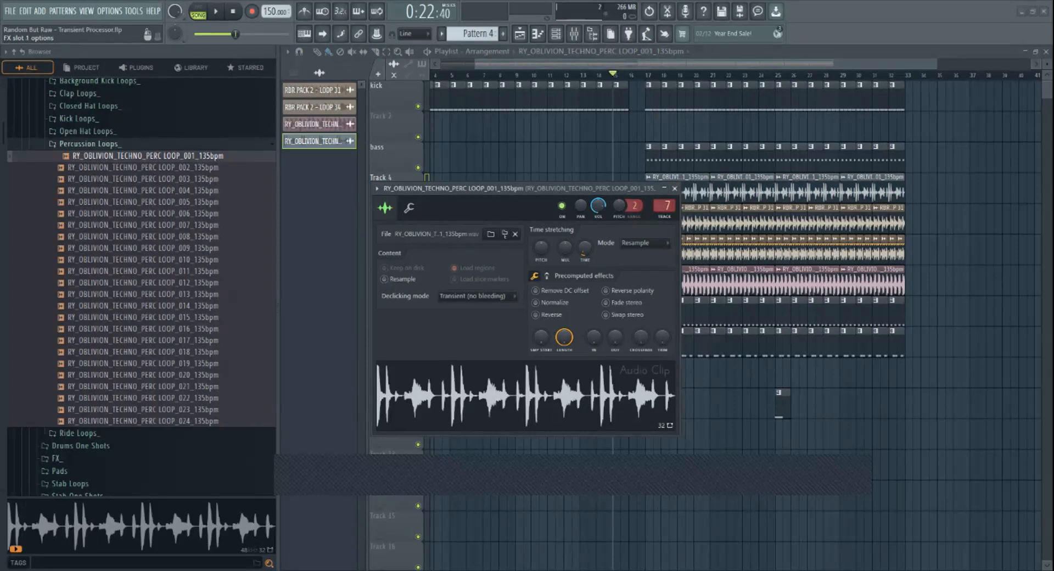
left_click(499, 230)
right_click(620, 117)
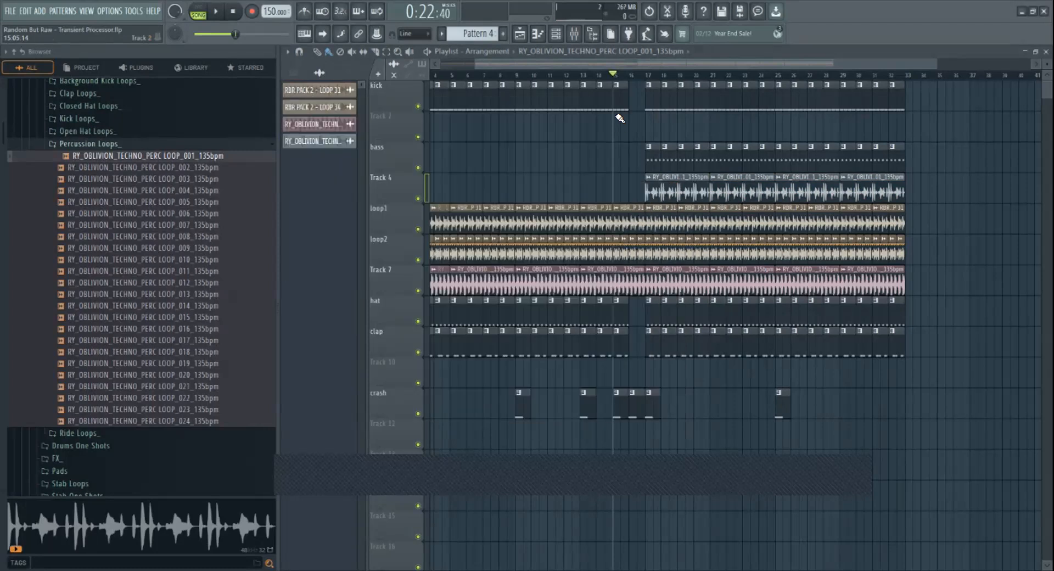
Fill bars 1 to 16 of Track 4 with perc loop 001 clips and lower the loop's Transient Processor release to -89%.
left_click_drag(583, 190, 363, 191)
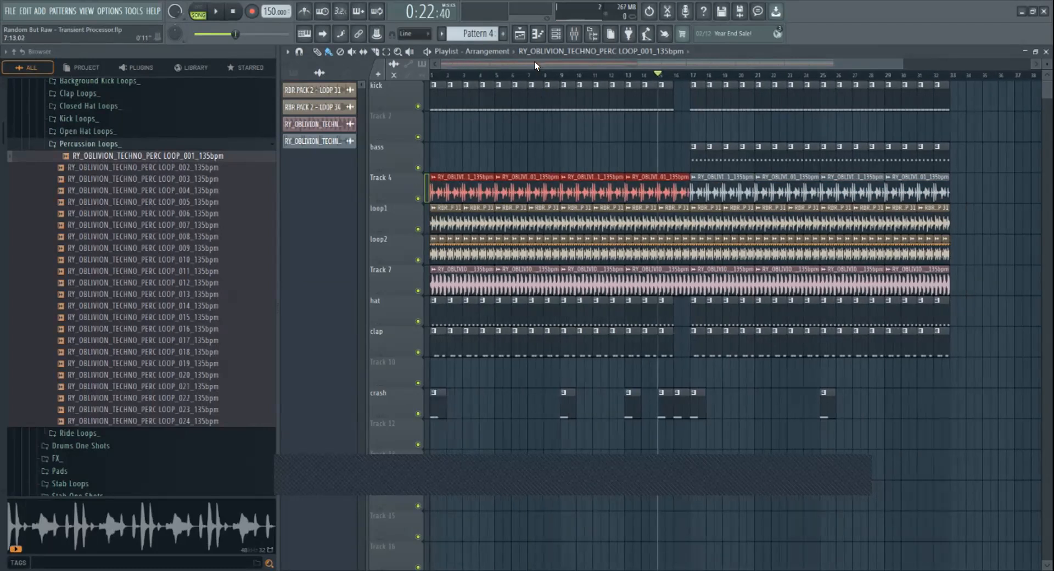
key("space")
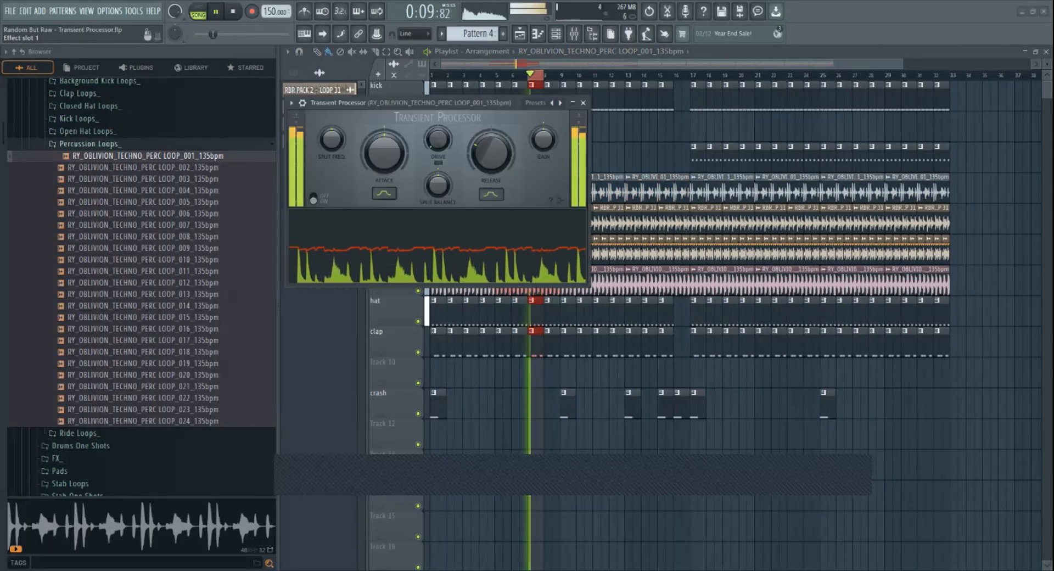
left_click_drag(487, 135, 487, 176)
left_click_drag(486, 134, 486, 122)
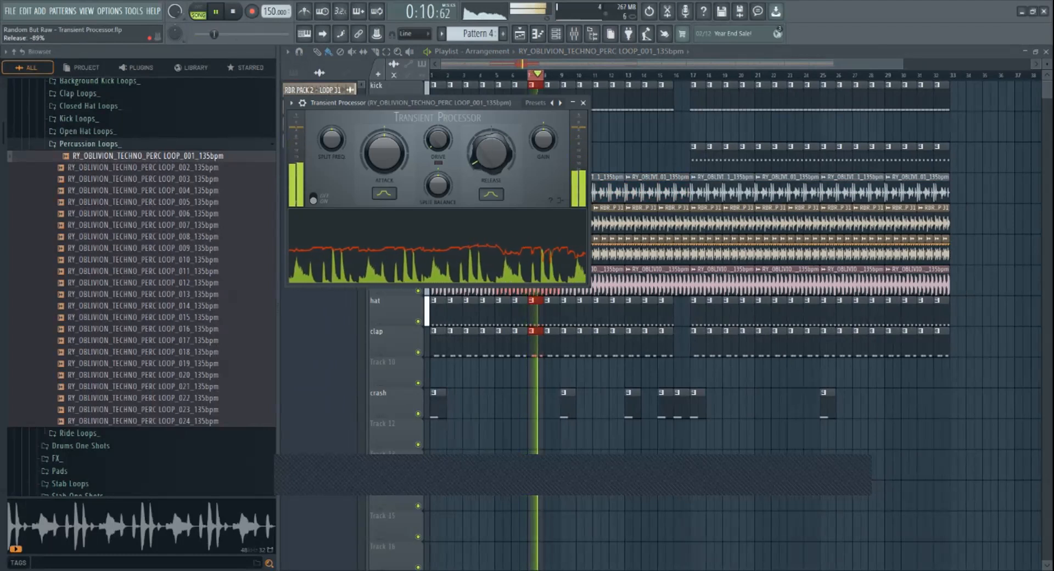
Play the song across the drop at bar 17 and set the perc loop's mixer volume to 48%.
left_click(612, 150)
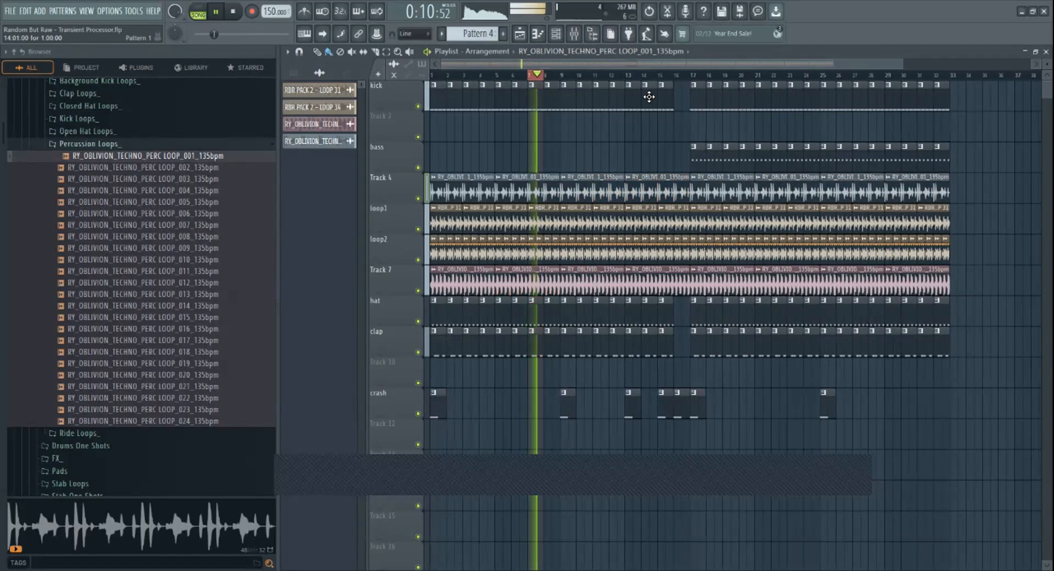
left_click(672, 76)
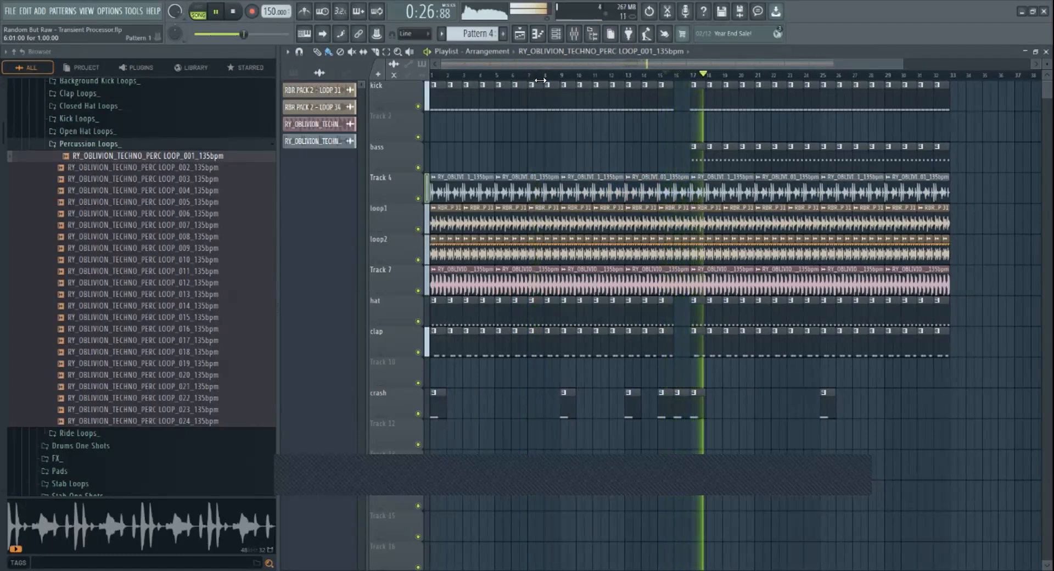
left_click_drag(242, 34, 249, 34)
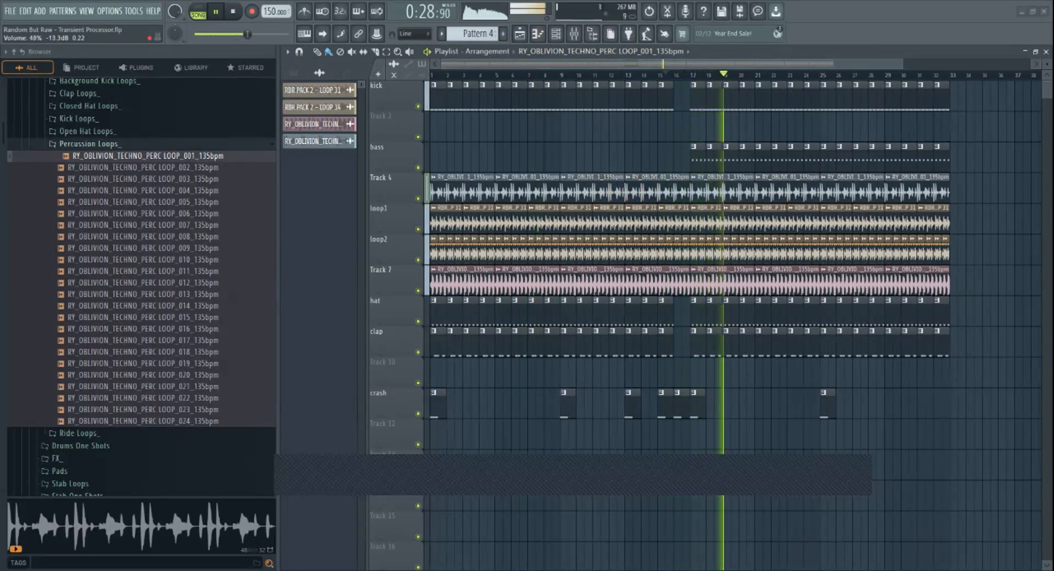
key("space")
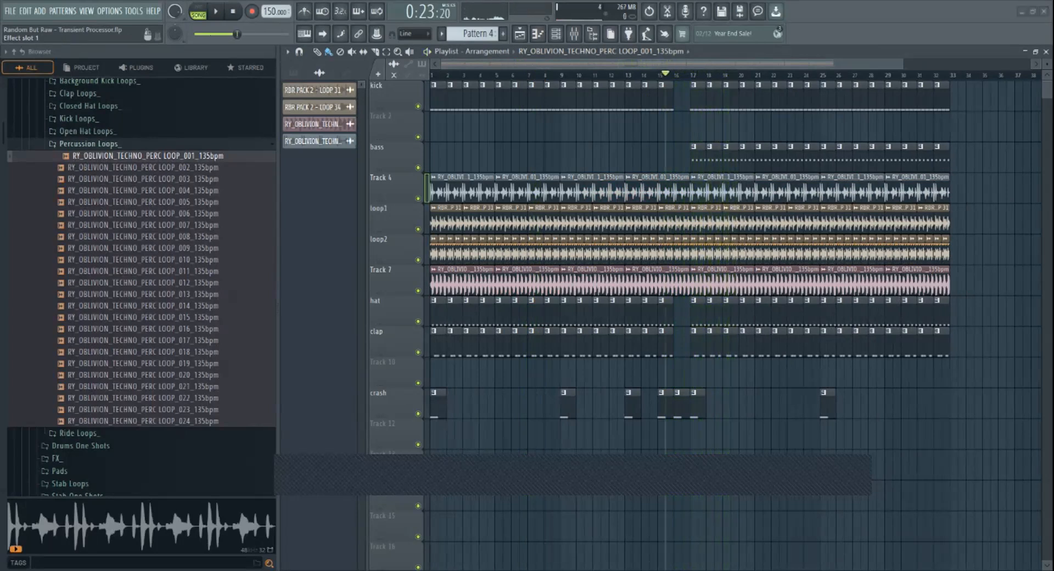
Open Transient Processor for perc loop 001 and loop playback over bars 17 to 20.
left_click(513, 215)
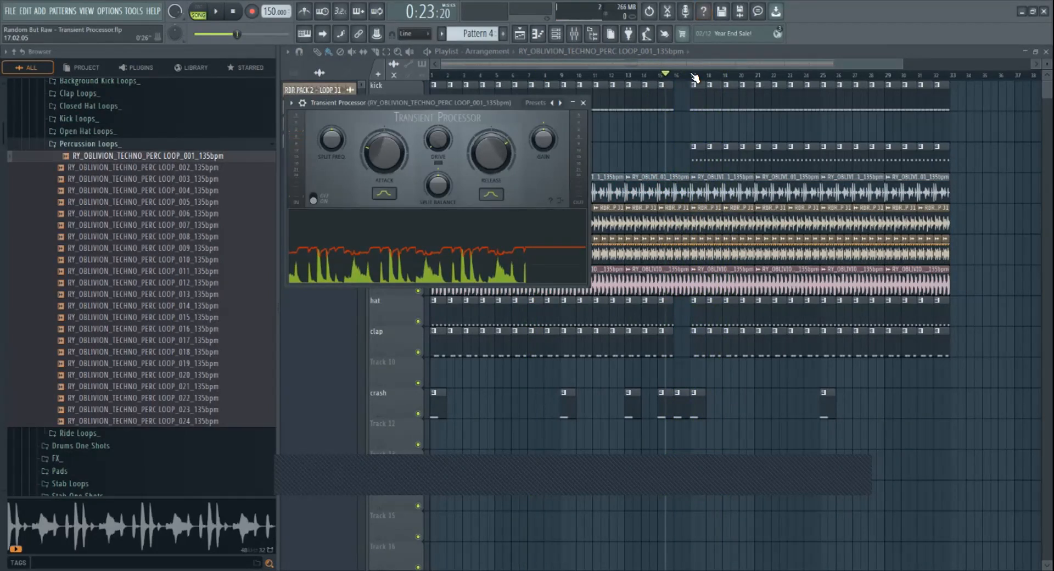
left_click_drag(695, 78, 712, 79)
key("space")
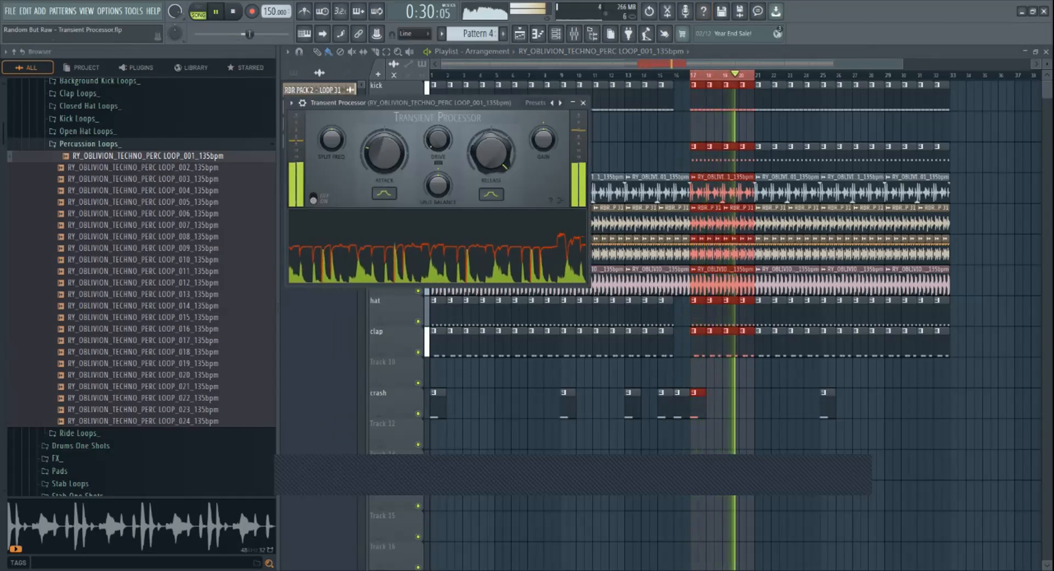
Compare raised and lowered attack and release settings on the perc loop's Transient Processor, ending with attack at 0% and a raised release.
left_click_drag(501, 147, 501, 157)
left_click_drag(388, 149, 388, 118)
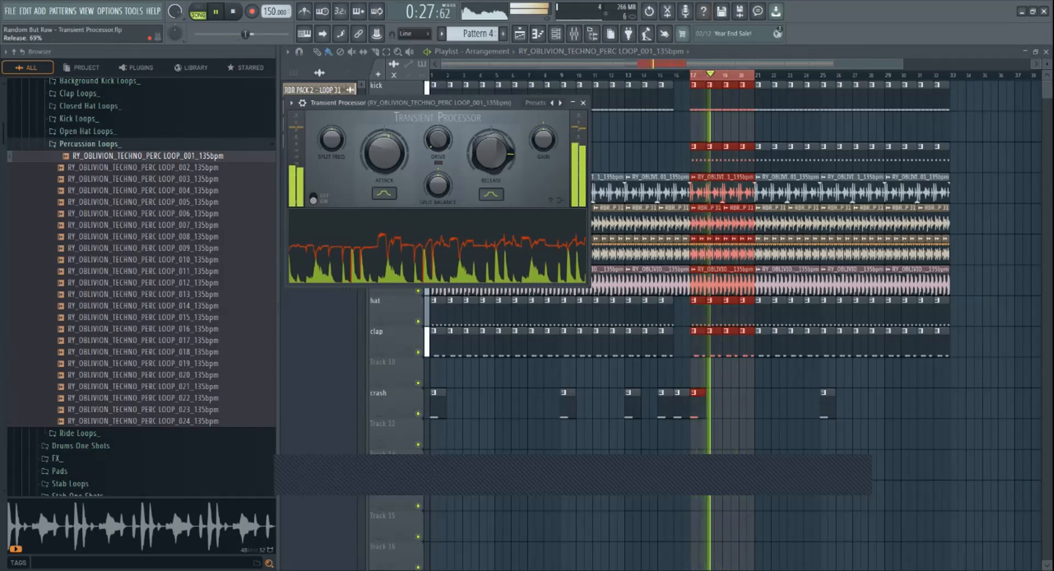
left_click_drag(387, 151, 386, 165)
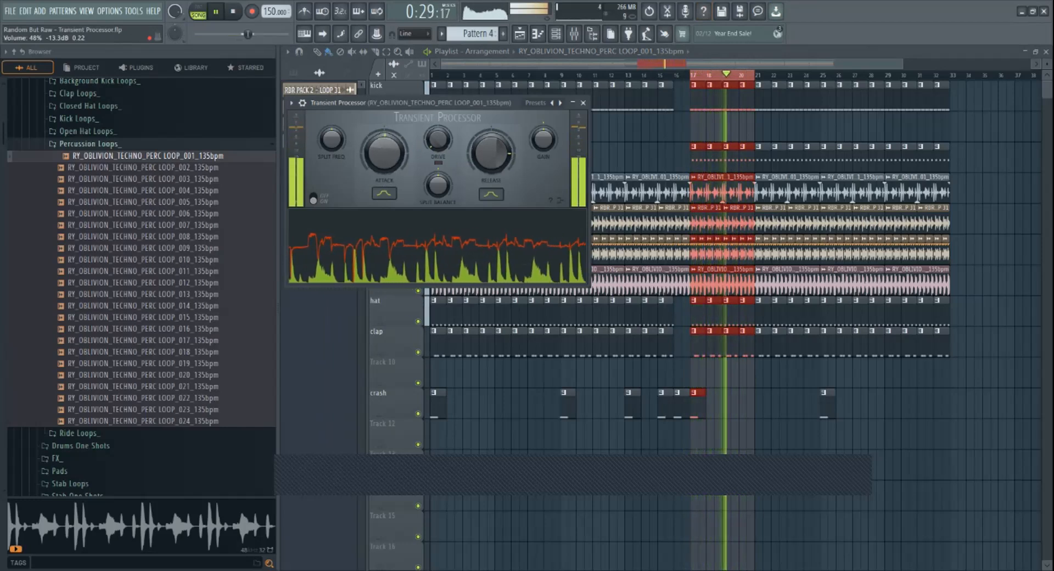
left_click_drag(494, 149, 494, 171)
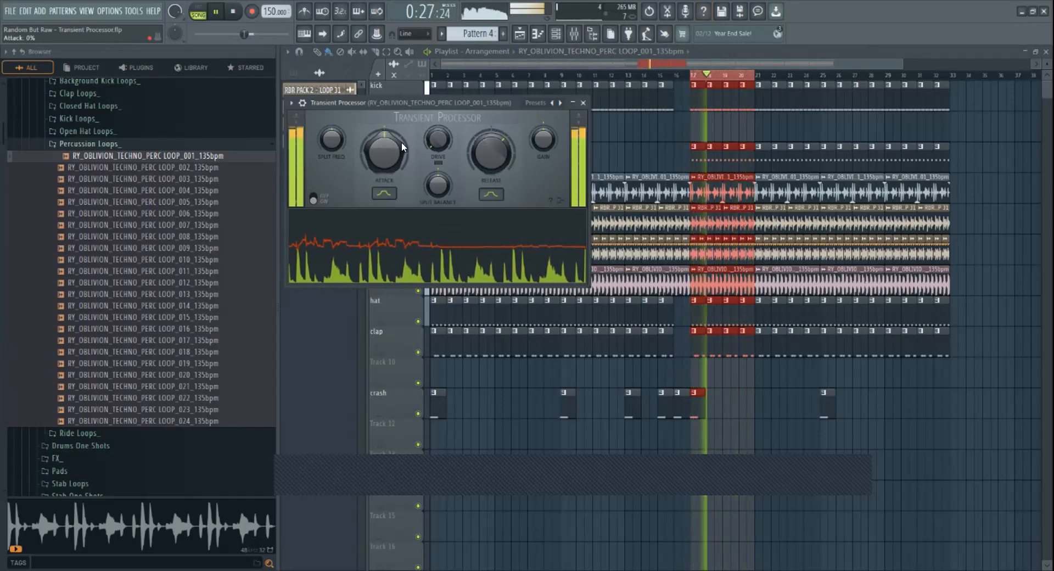
left_click_drag(490, 150, 489, 149)
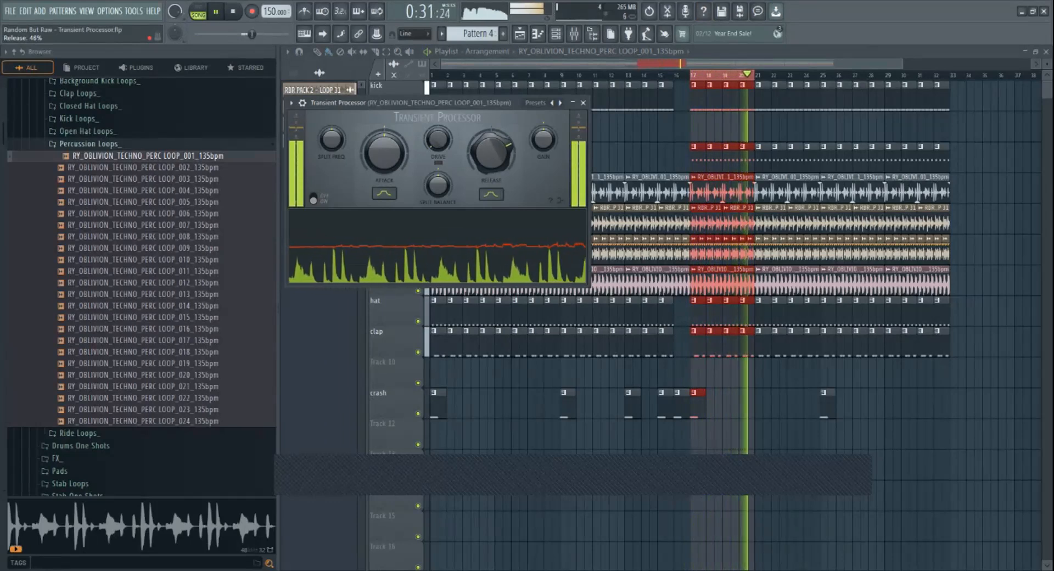
Clear the looped bar selection and listen to the song from bar 15 through the drop.
right_click(988, 151)
double_click(658, 75)
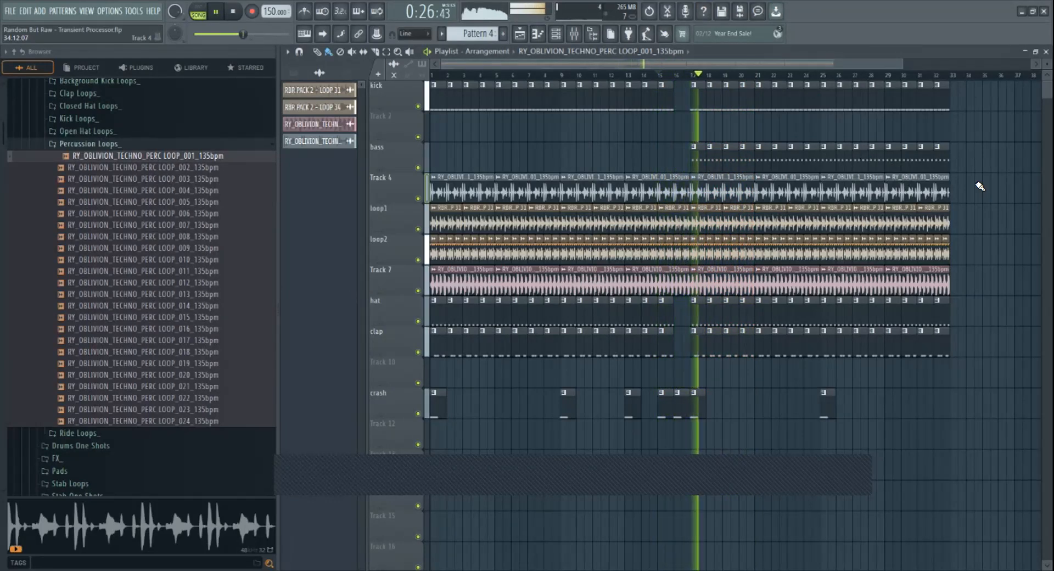
key("space")
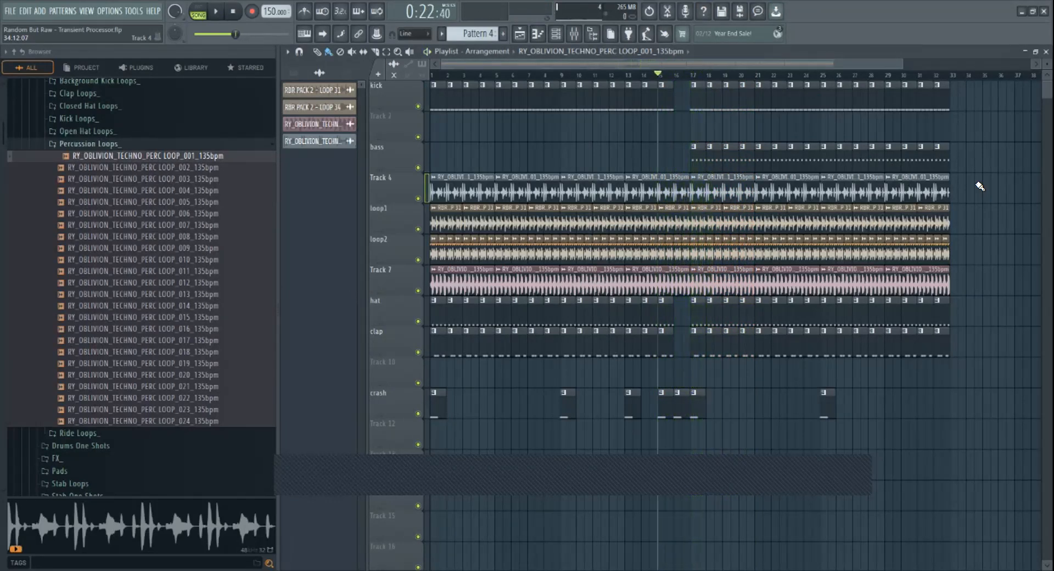
Trim the perc loop 001 clip at bar 17 on Track 4 to one short hit starting on step 5.
left_click_drag(900, 65, 721, 64)
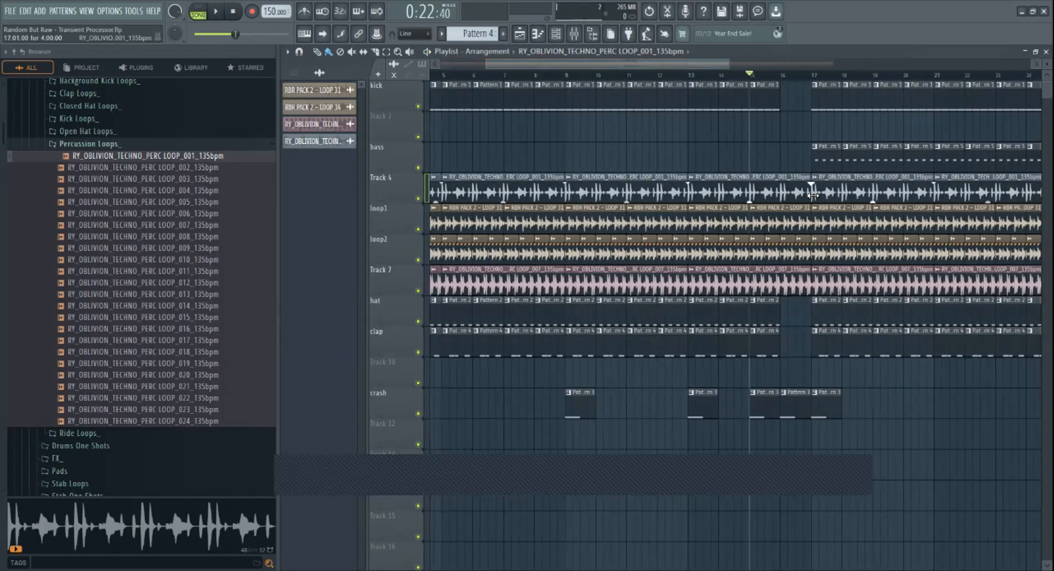
left_click_drag(819, 198, 815, 200)
left_click_drag(731, 62, 652, 63)
left_click_drag(634, 64, 737, 72)
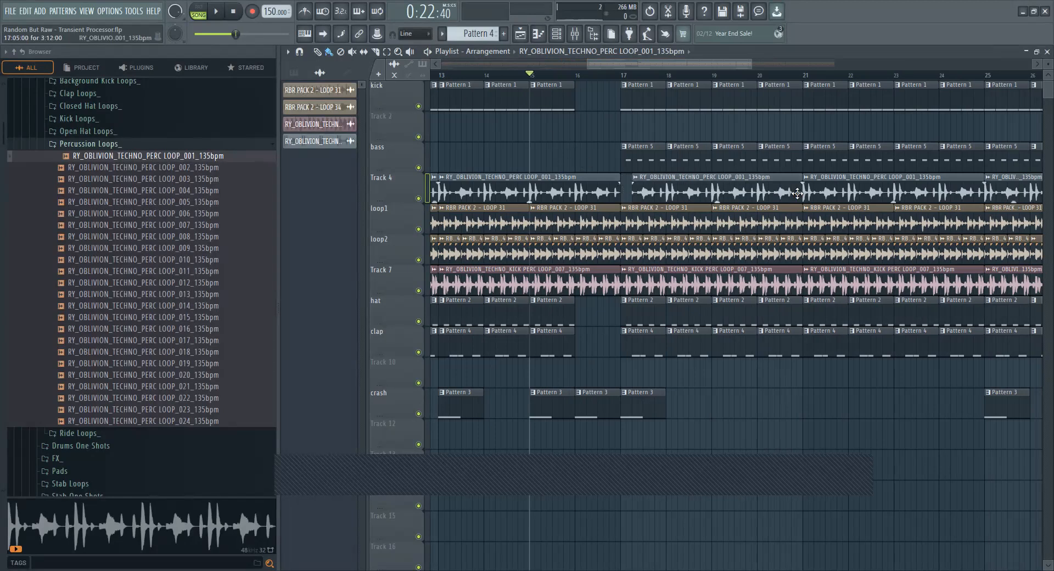
left_click_drag(778, 193, 673, 186)
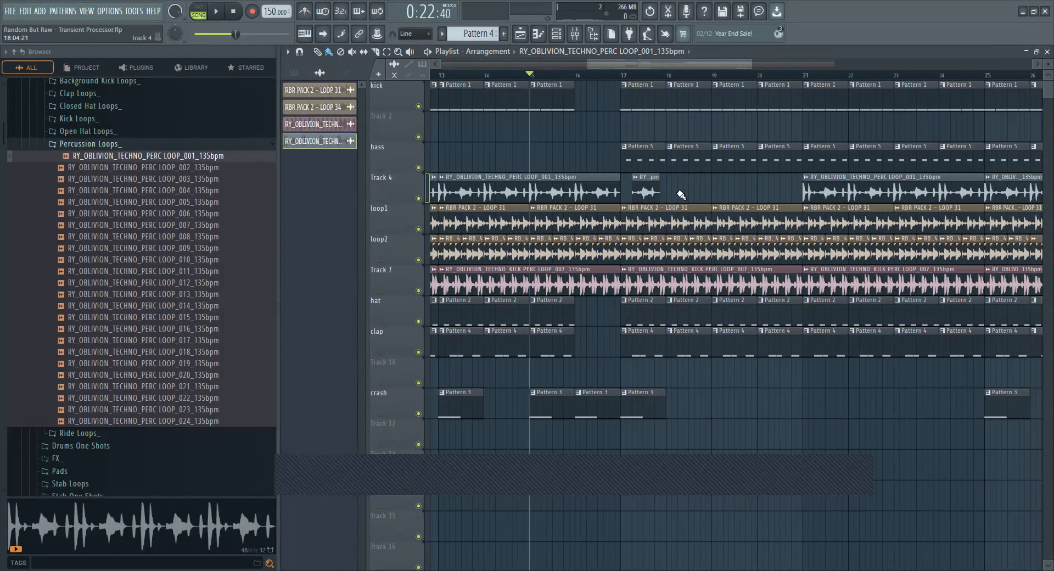
Delete the full-length perc loop clips from bar 21 onward and repeat the short hit in every bar through bar 24.
right_click(824, 200)
left_click(818, 197)
left_click_drag(712, 65, 758, 66)
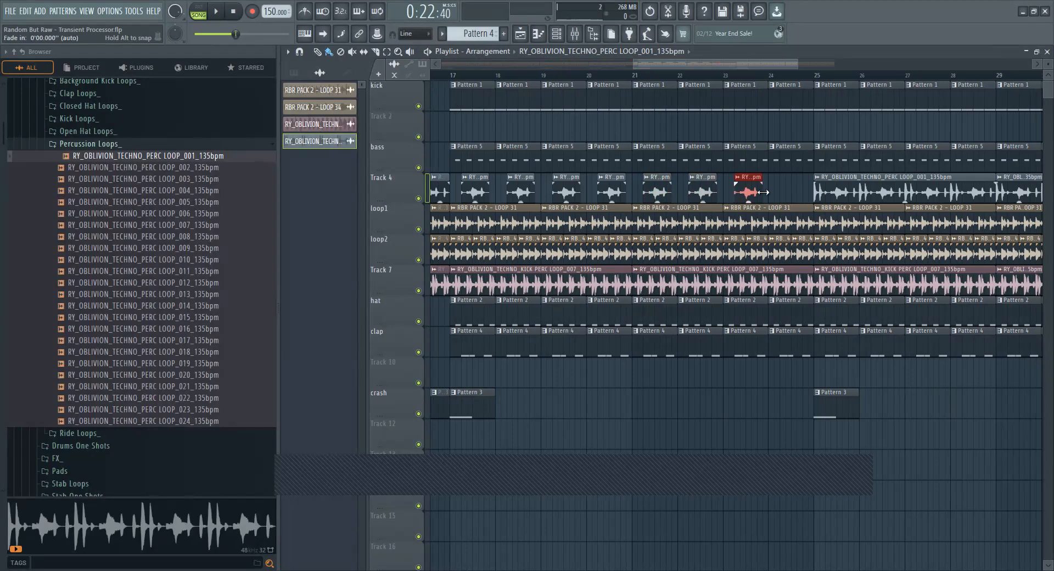
left_click_drag(799, 66, 890, 66)
right_click(747, 199)
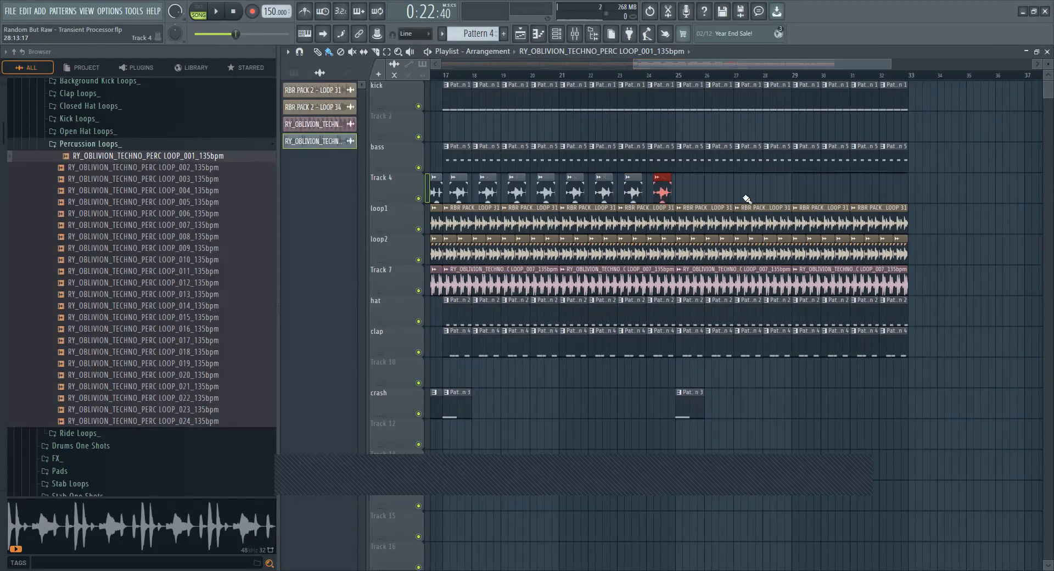
Copy the eight short perc hits of bars 17 to 24 to bars 25 to 32 on Track 4.
left_click_drag(691, 174, 525, 199)
left_click_drag(460, 192, 460, 192)
left_click_drag(460, 193, 692, 198)
Replace the full-length perc loop clips before bar 17 with the short hit in every bar from 1 to 16.
left_click_drag(714, 65, 510, 68)
right_click(737, 188)
right_click(536, 186)
mouse_move(776, 184)
left_mouse_down()
mouse_move(1045, 188)
mouse_move(542, 184)
left_mouse_up()
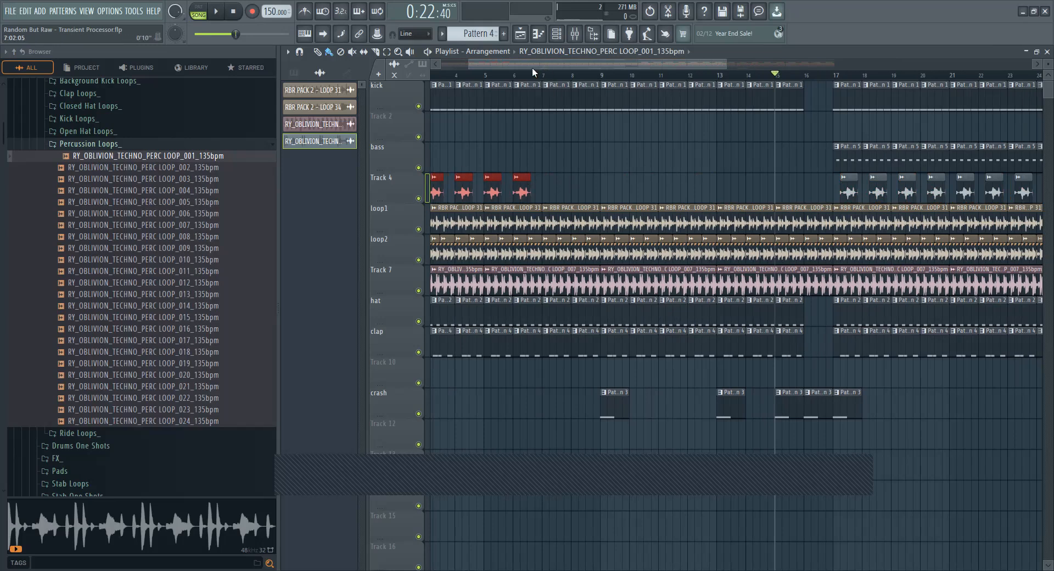
left_click_drag(531, 66, 486, 68)
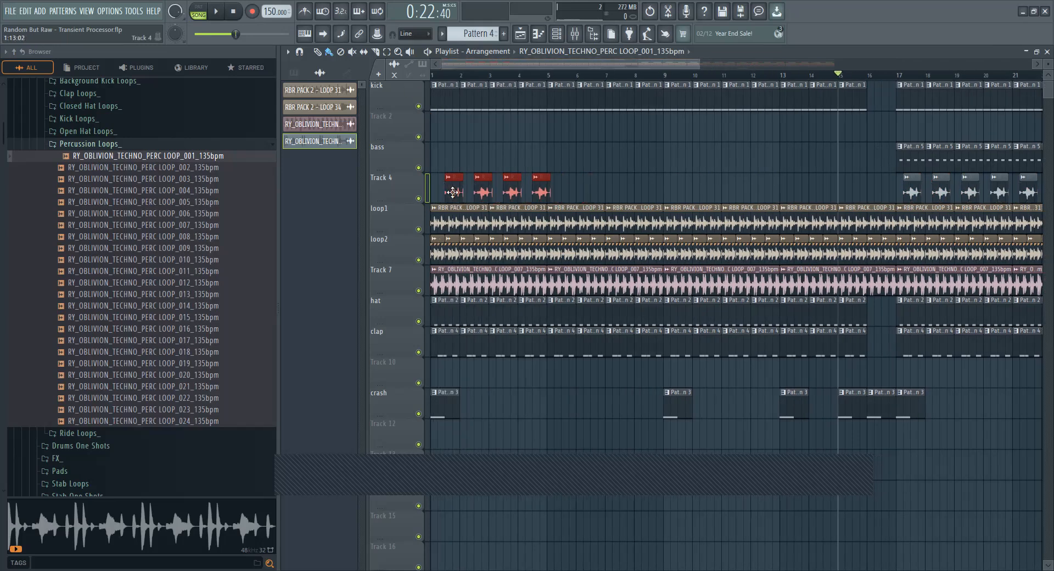
left_click_drag(448, 193, 673, 204)
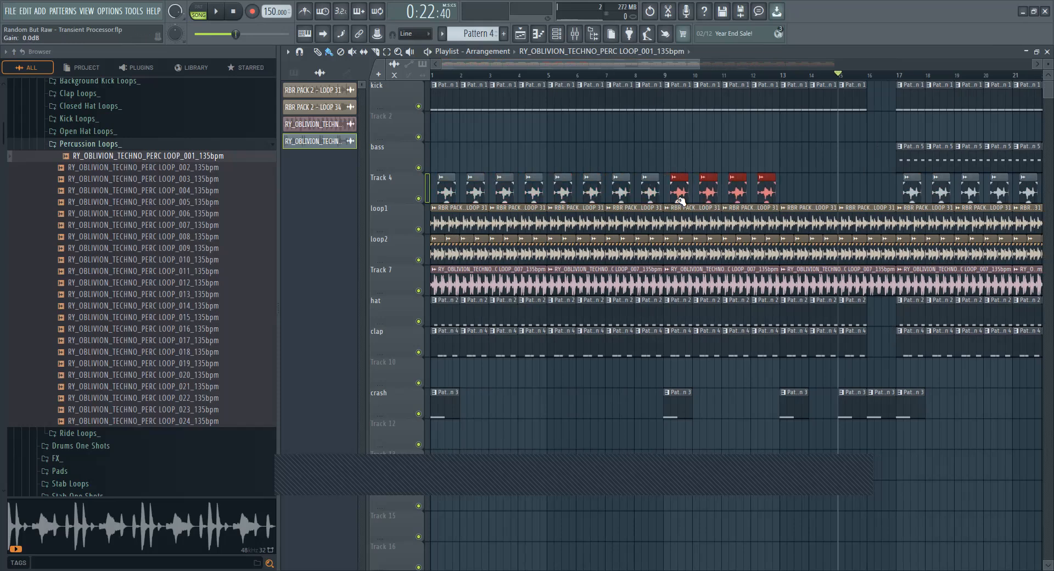
left_click_drag(677, 65, 782, 67)
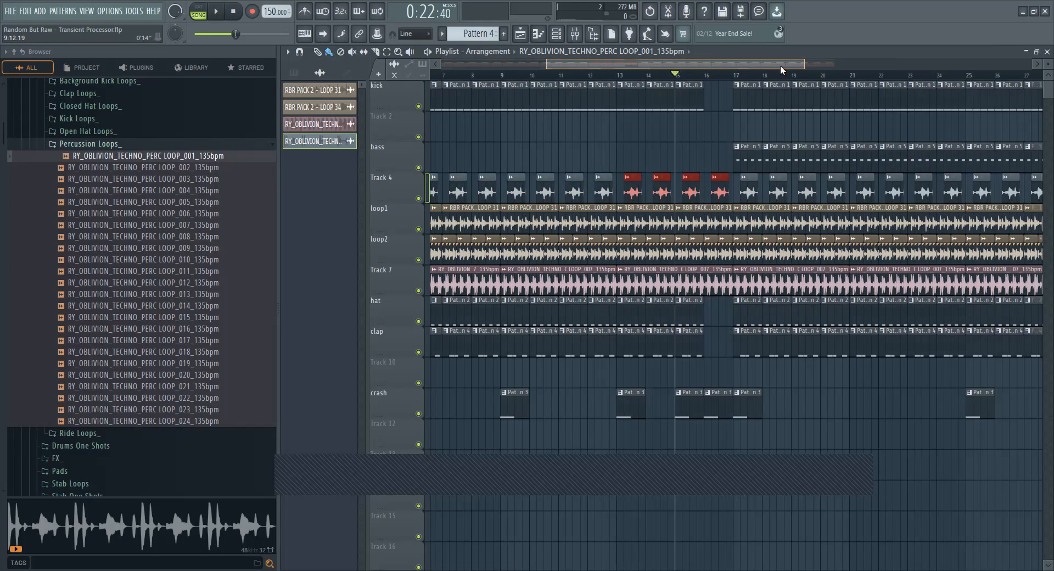
Play the song from bar 14 and set the perc loop's channel volume to 86%.
left_click(651, 75)
key("space")
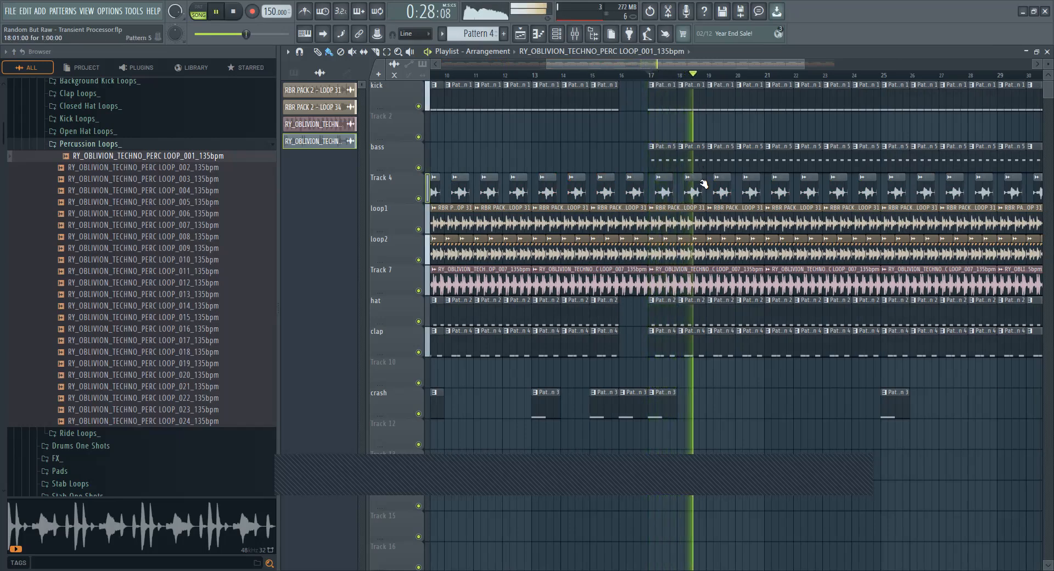
double_click(668, 195)
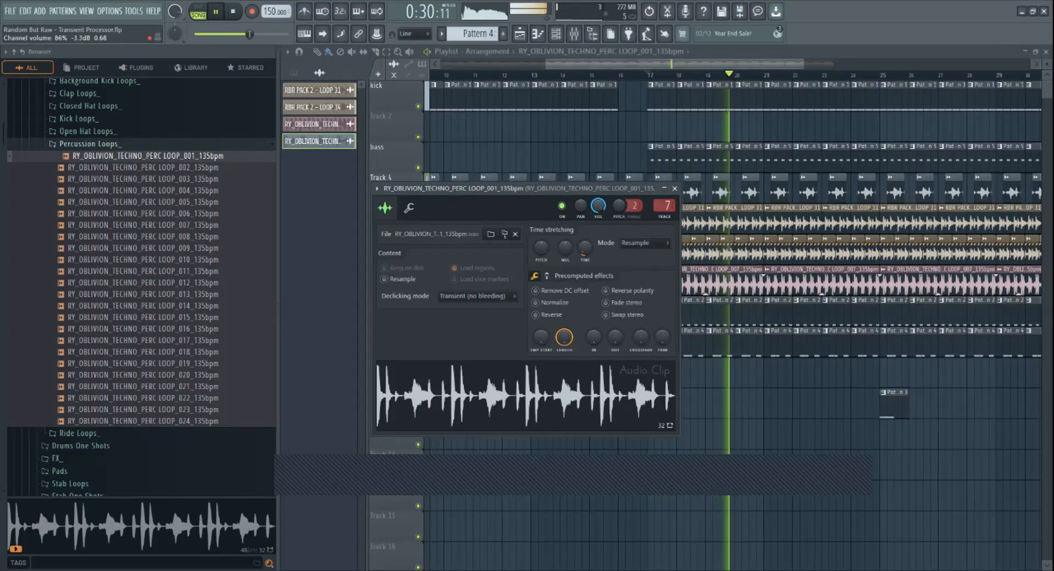
Shape the perc hits in Transient Processor with attack at 100% and release at -83%.
left_click(585, 82)
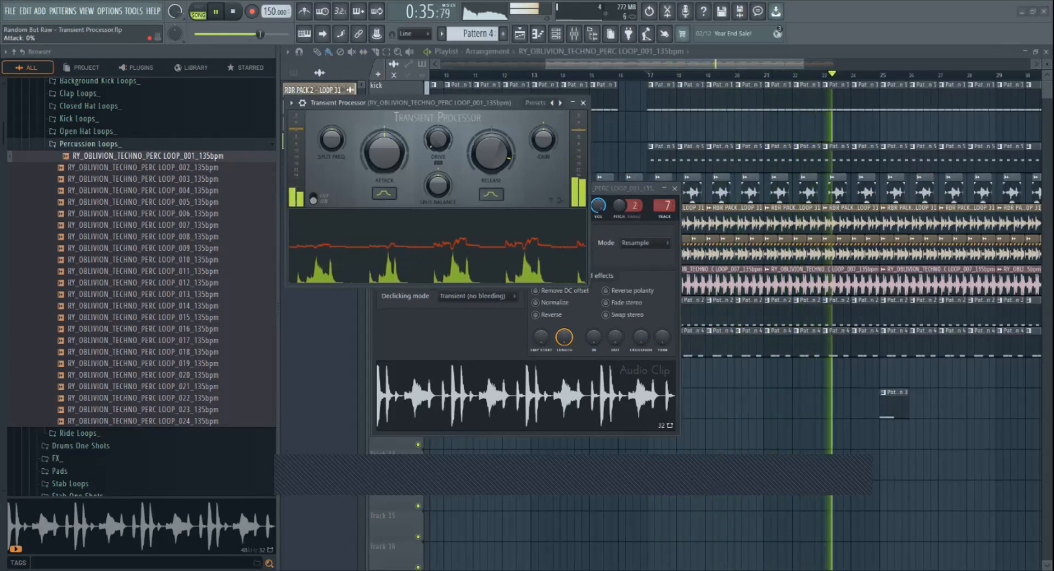
left_click_drag(480, 142, 480, 165)
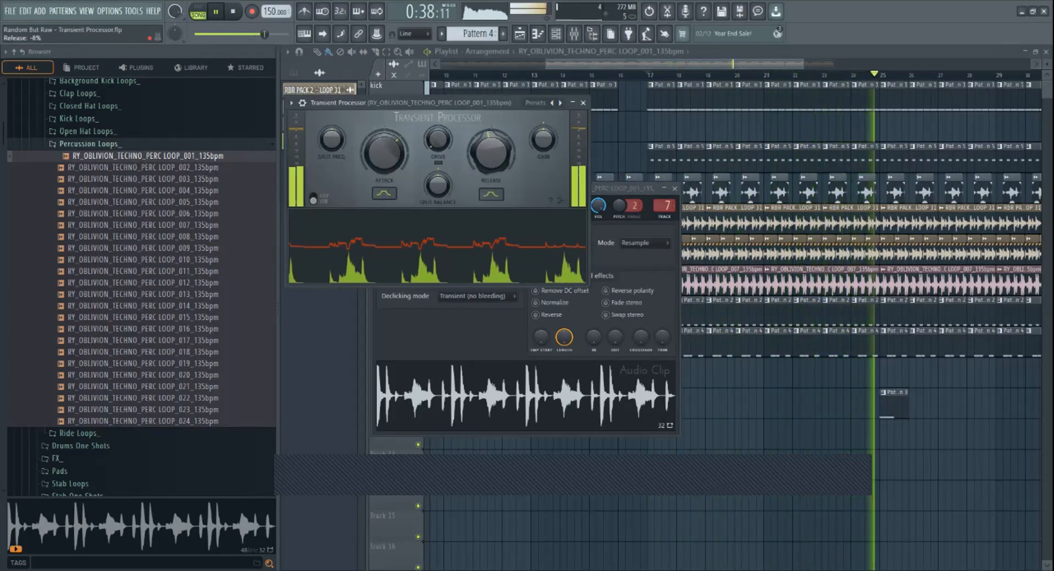
left_click_drag(385, 149, 385, 133)
left_click_drag(485, 150, 486, 199)
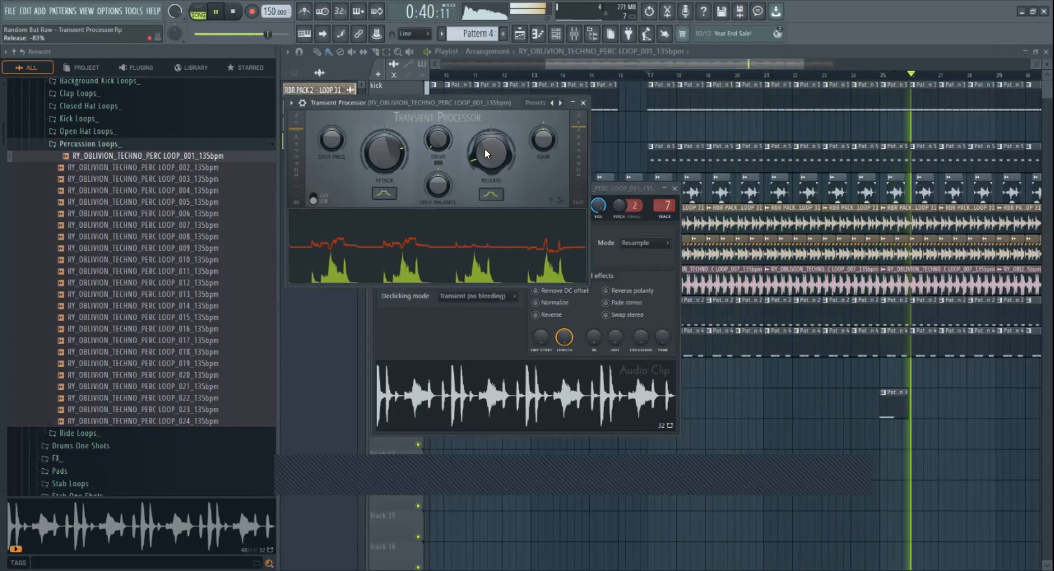
left_click_drag(401, 149, 401, 127)
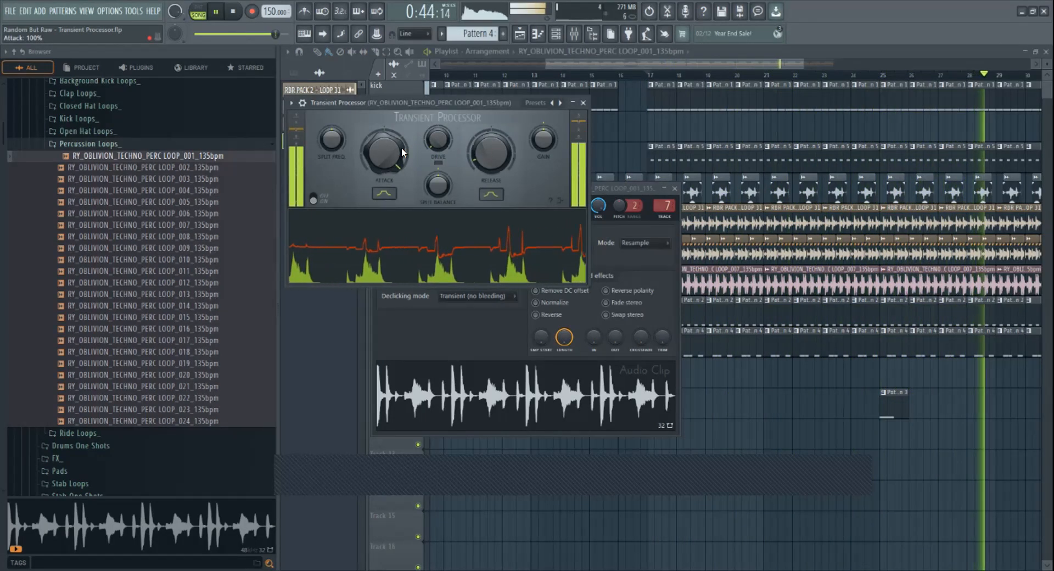
Play the arrangement from just before bar 15 to hear the shaped perc hits in the mix, and stop playback.
left_click(586, 74)
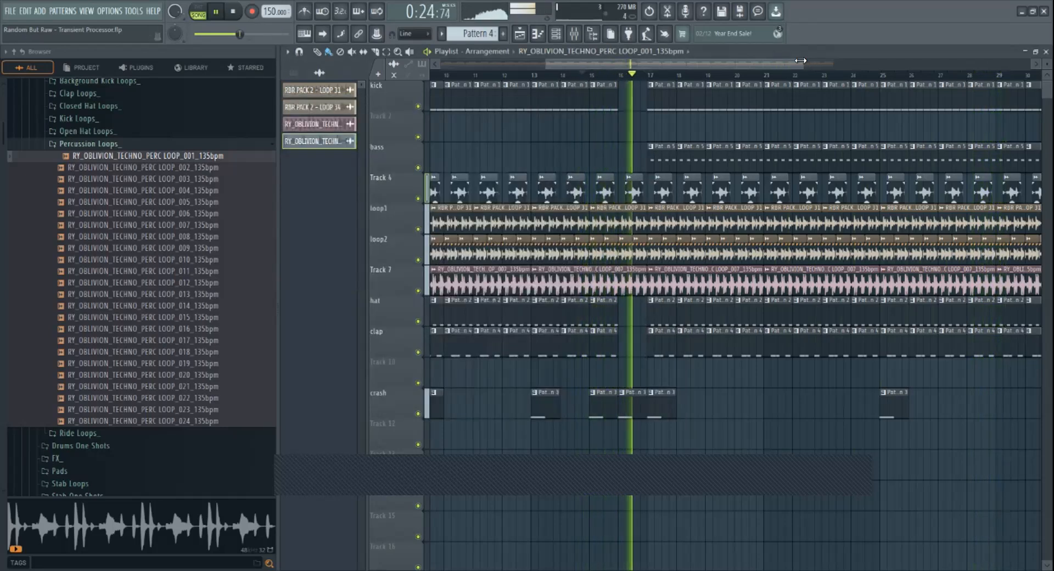
left_click_drag(800, 61, 1052, 67)
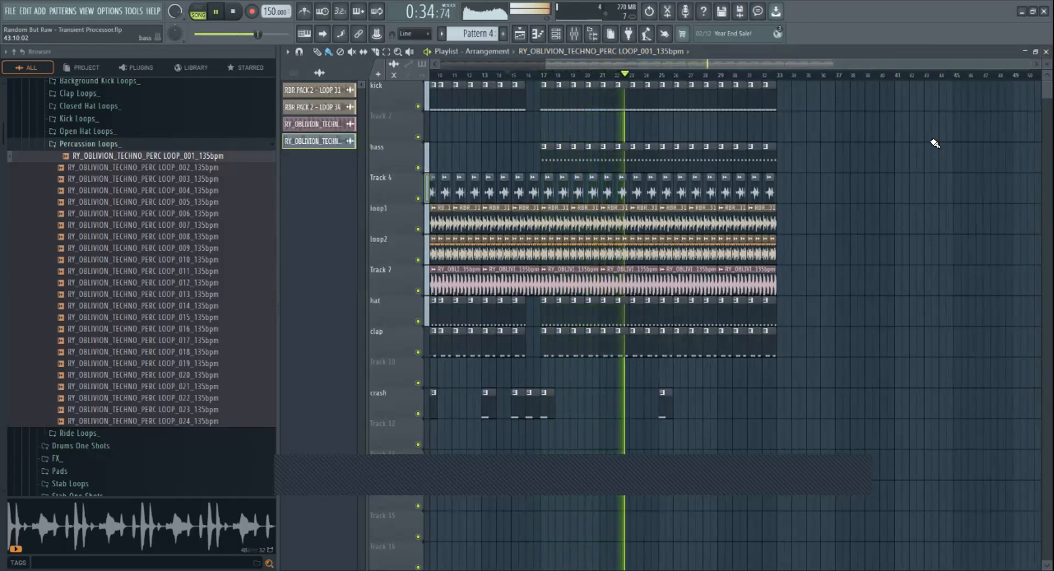
key("space")
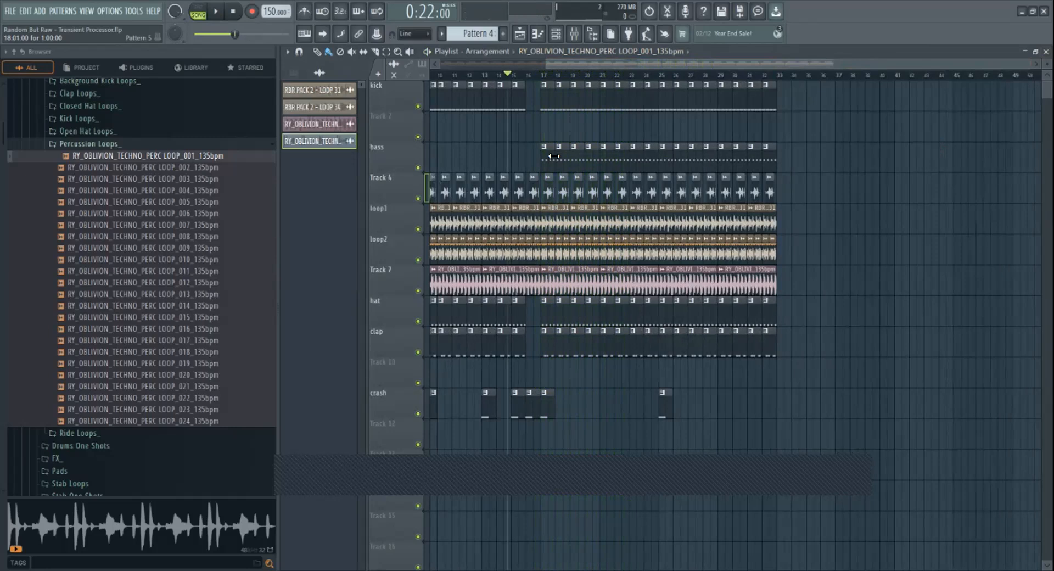